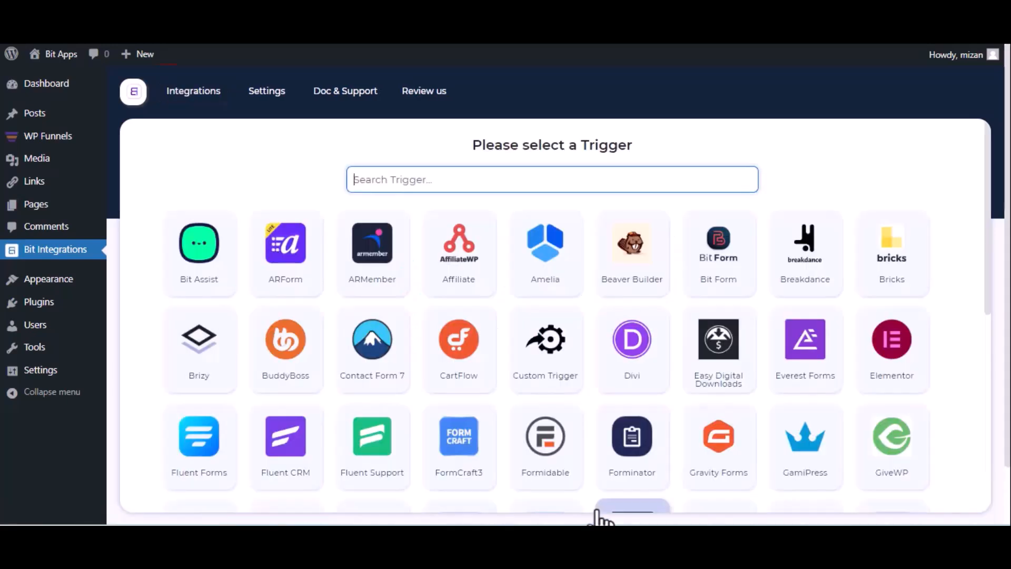
Pick WPFunnels as the trigger, copy its webhook URL and start fetching test data.
text(wp)
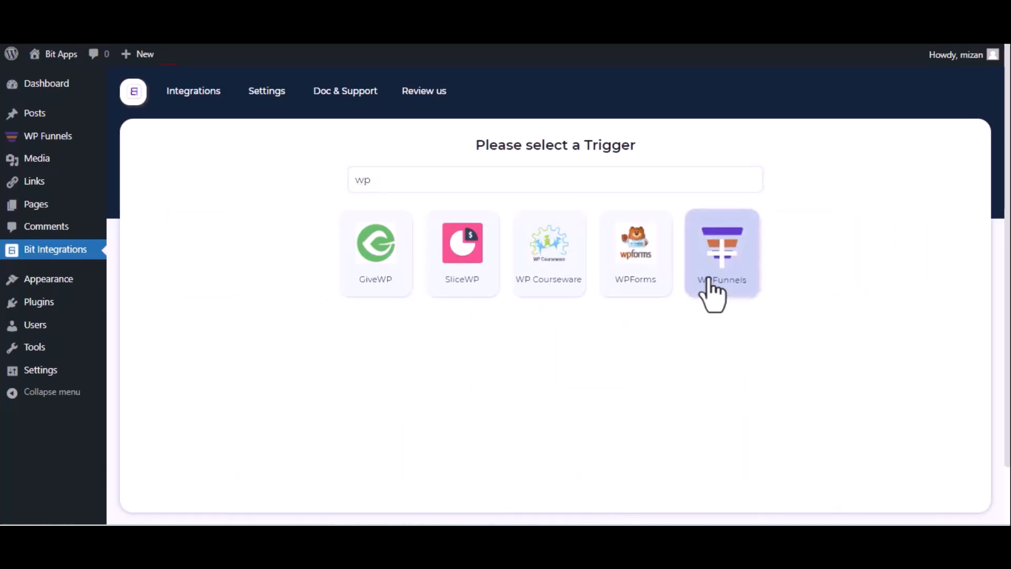
click(711, 295)
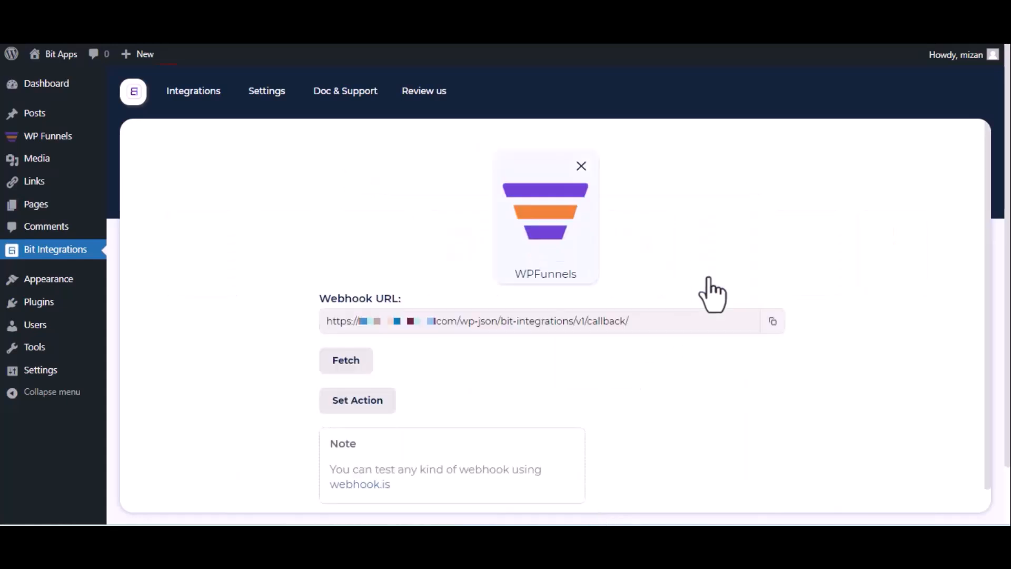
click(771, 322)
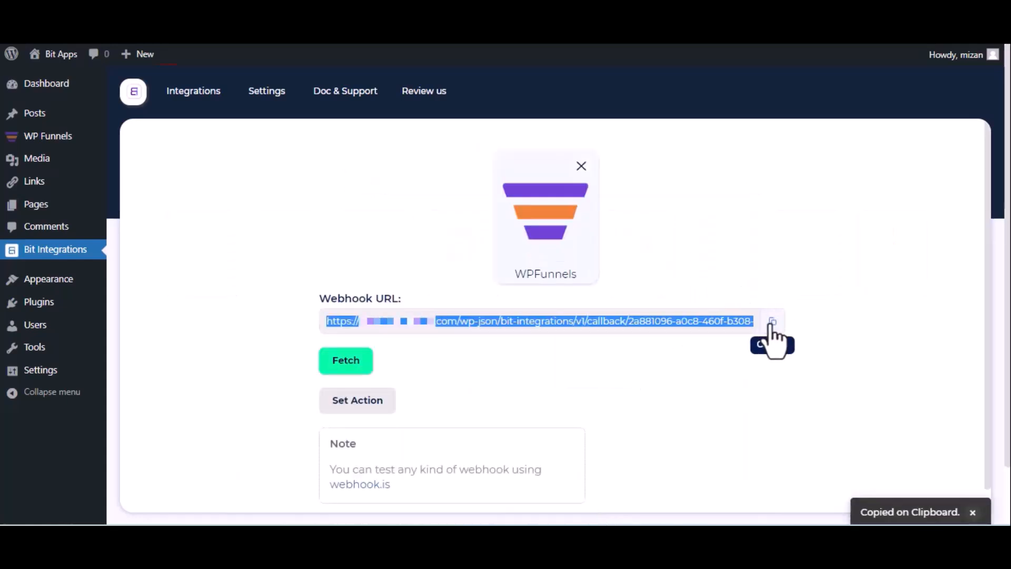
click(333, 368)
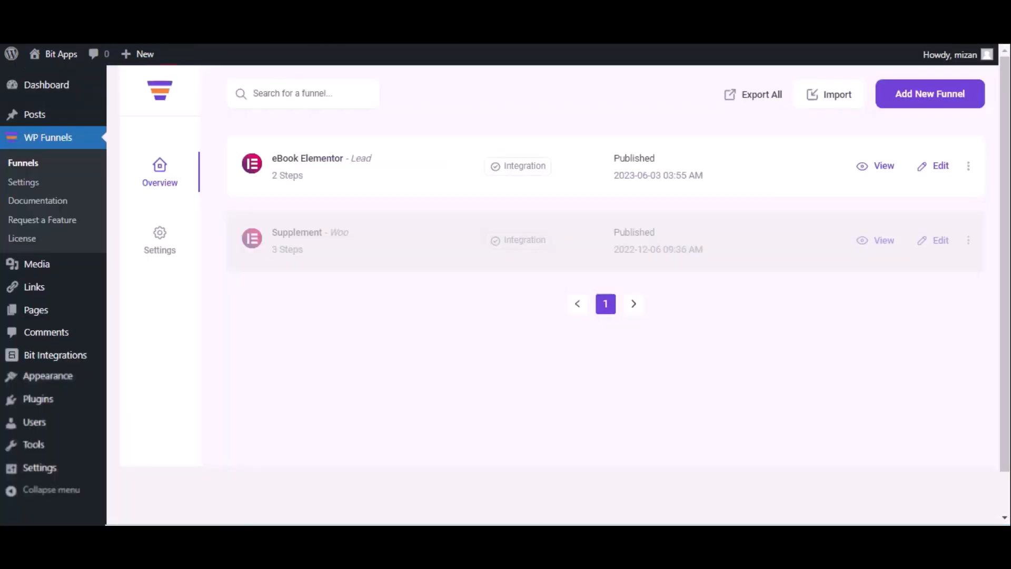
Add a webhook named Bit Integrations to the eBook Elementor funnel with the pasted request URL.
click(940, 166)
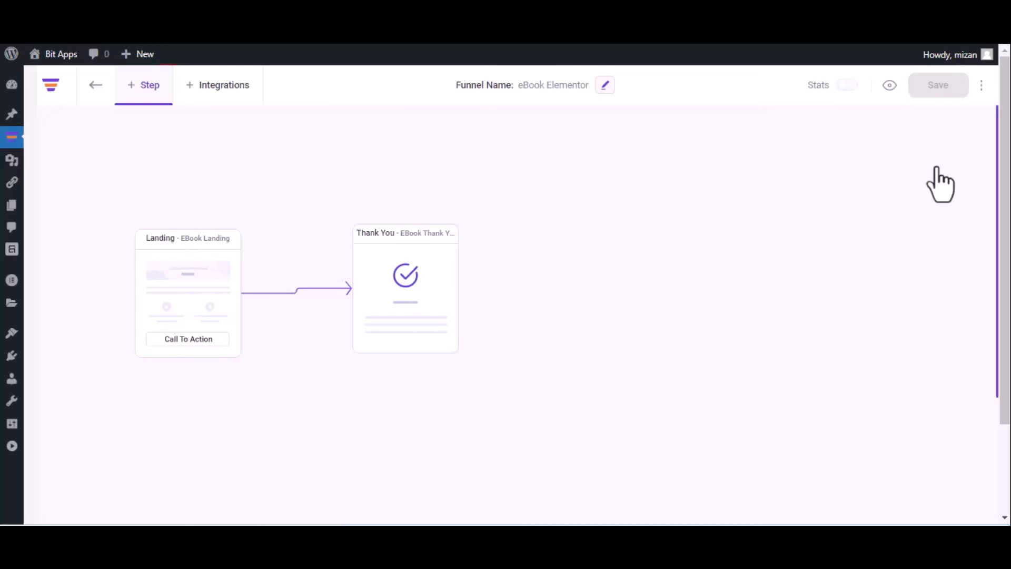
click(981, 85)
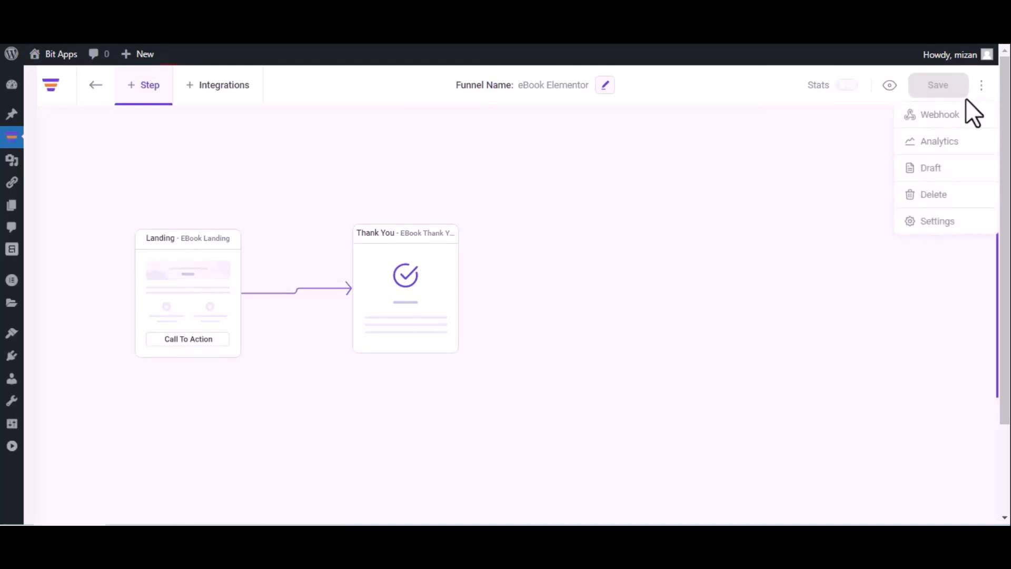
click(959, 114)
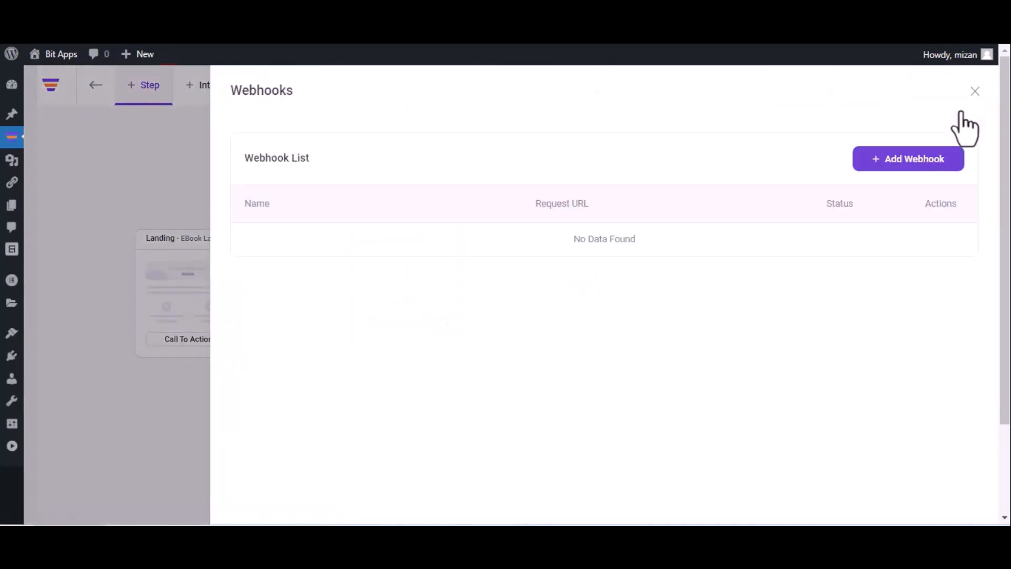
click(901, 159)
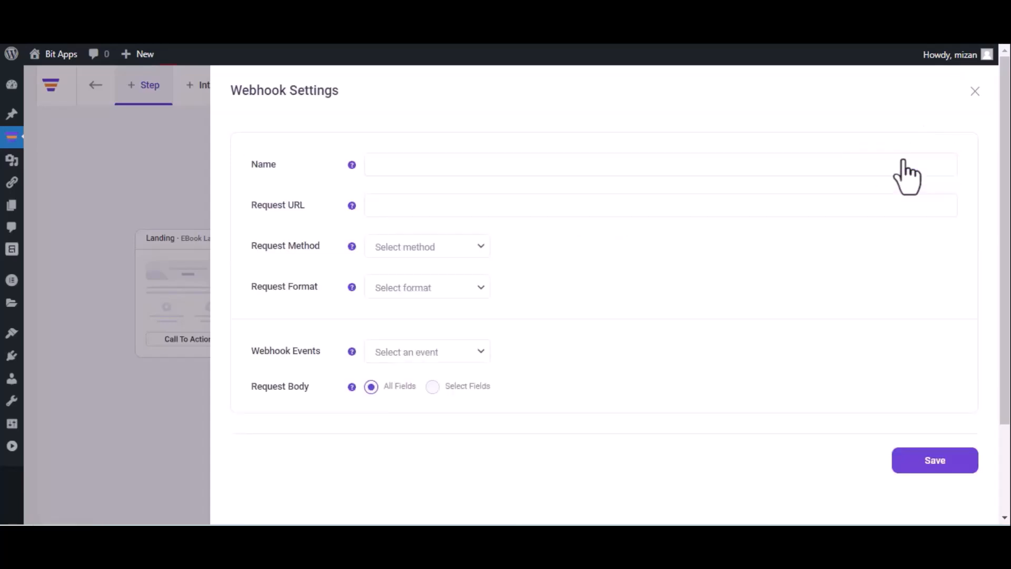
click(657, 171)
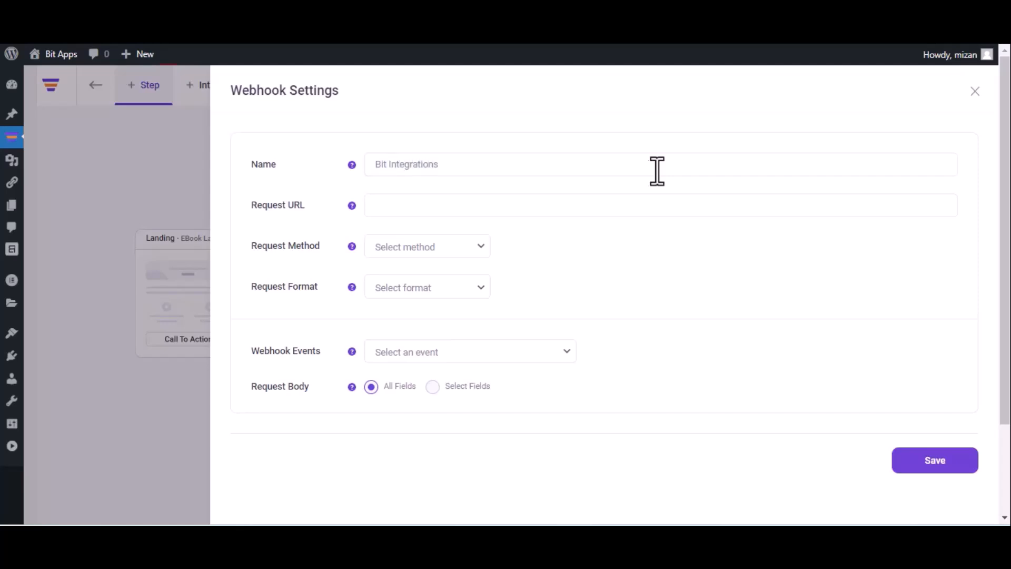
click(504, 204)
key(ctrl+v)
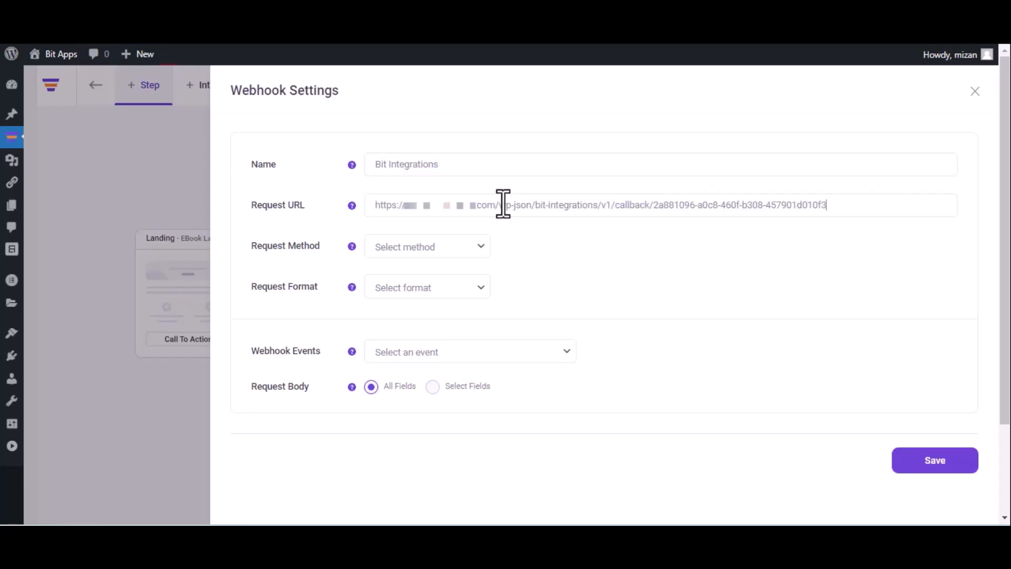
Set the webhook to POST, JSON and After Optin Form Submitted (eBook Landing), then save it.
click(435, 255)
click(425, 279)
click(426, 284)
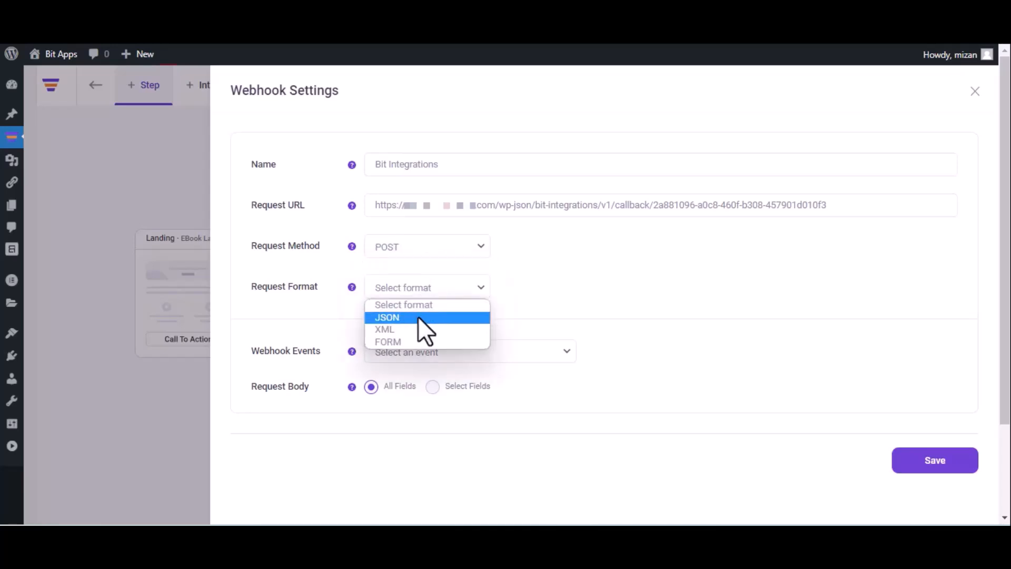
click(418, 317)
click(443, 352)
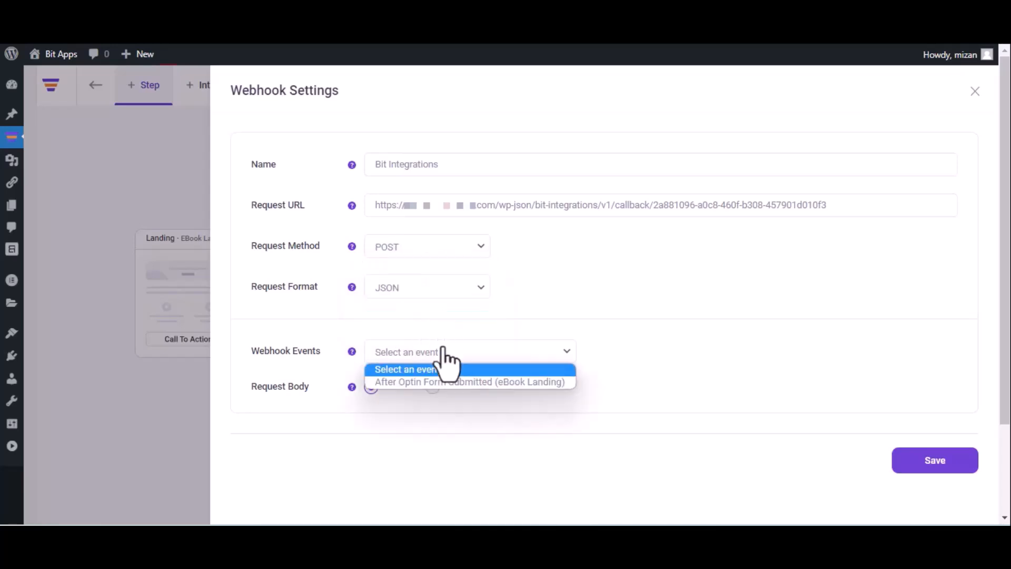
click(441, 384)
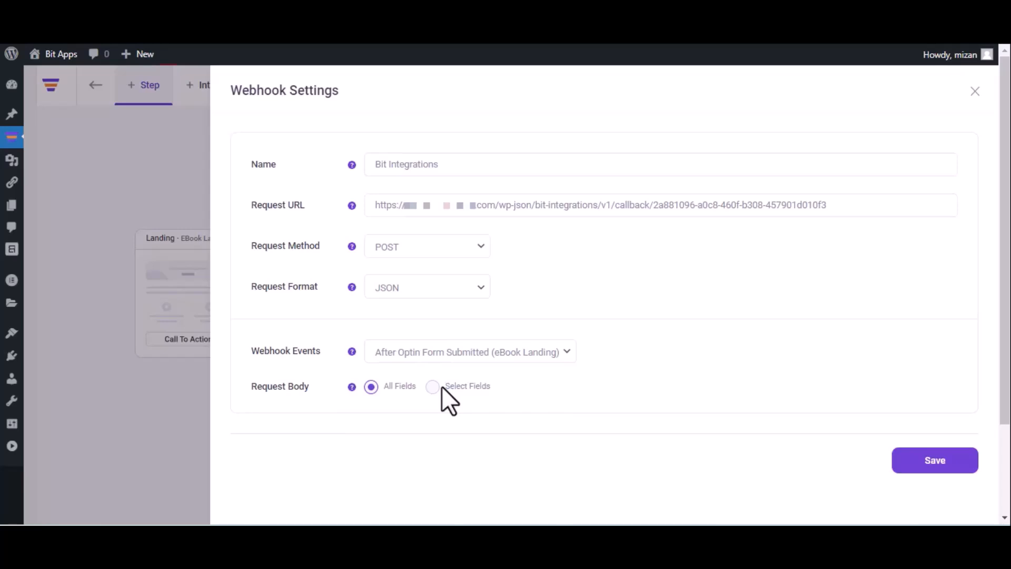
click(932, 468)
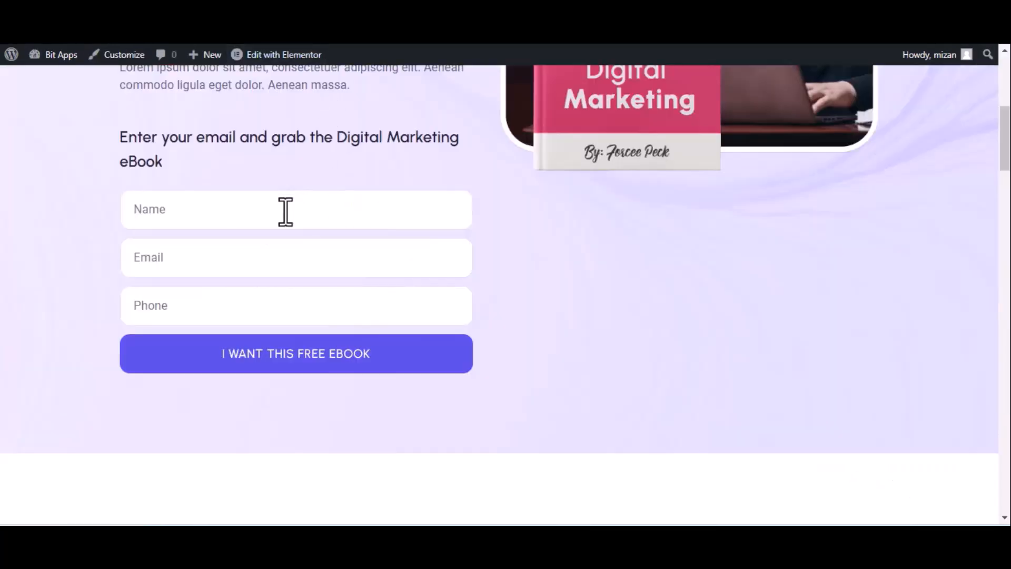
Submit a test sign-up with a name, e-mail and phone on the eBook form, then return to Bit Integrations.
click(286, 209)
text(Bit Integrations)
click(224, 267)
click(226, 305)
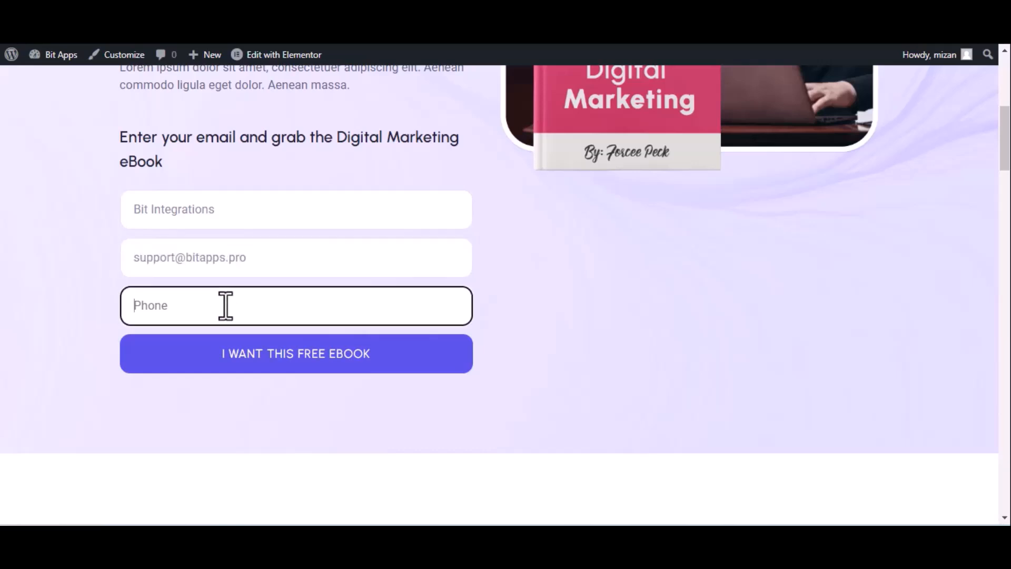
text(444555666)
click(260, 356)
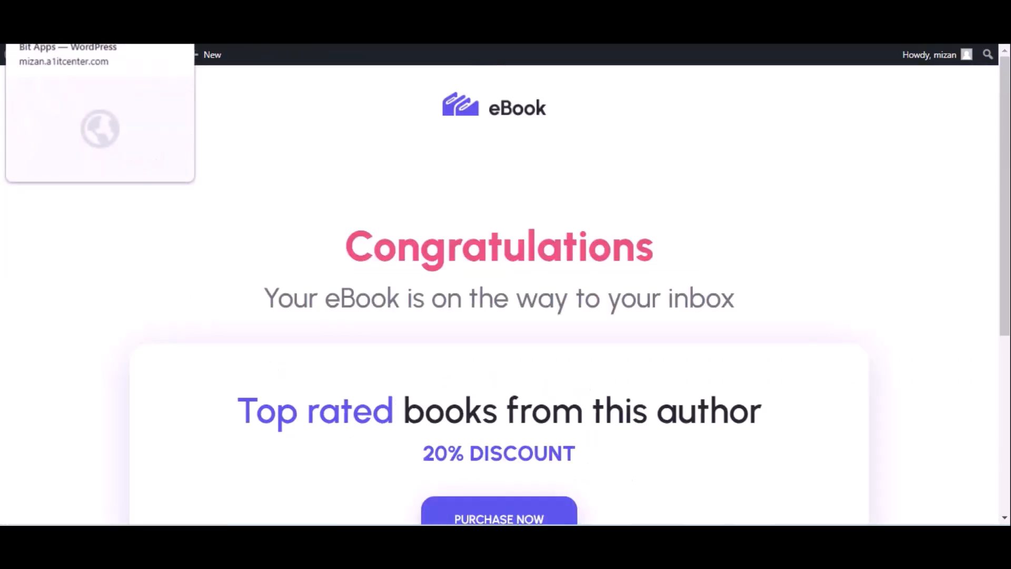
click(68, 21)
Fetch the WPFunnels test submission and choose Zapier as the action app.
click(356, 362)
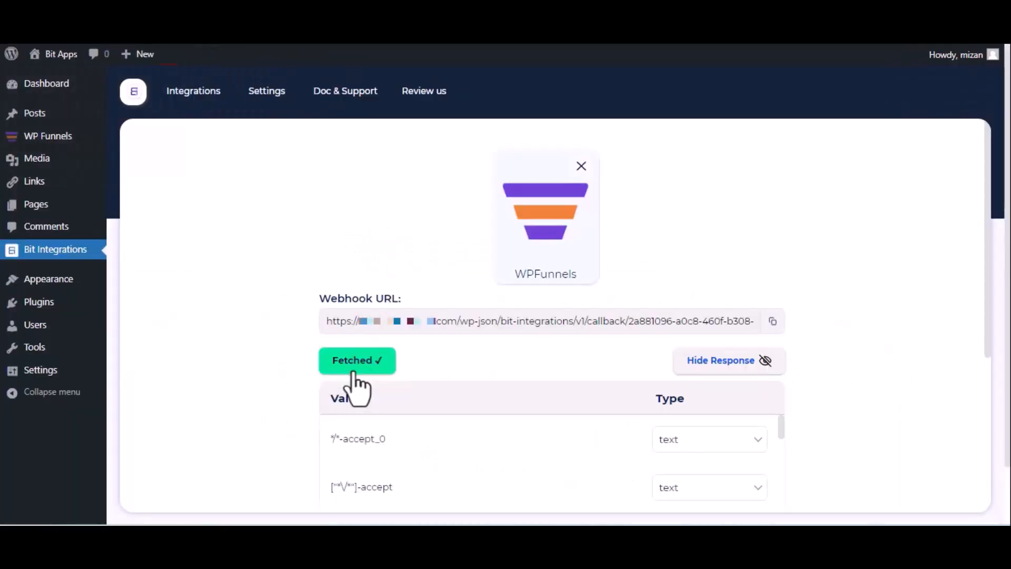
scroll(356, 387, down, 5)
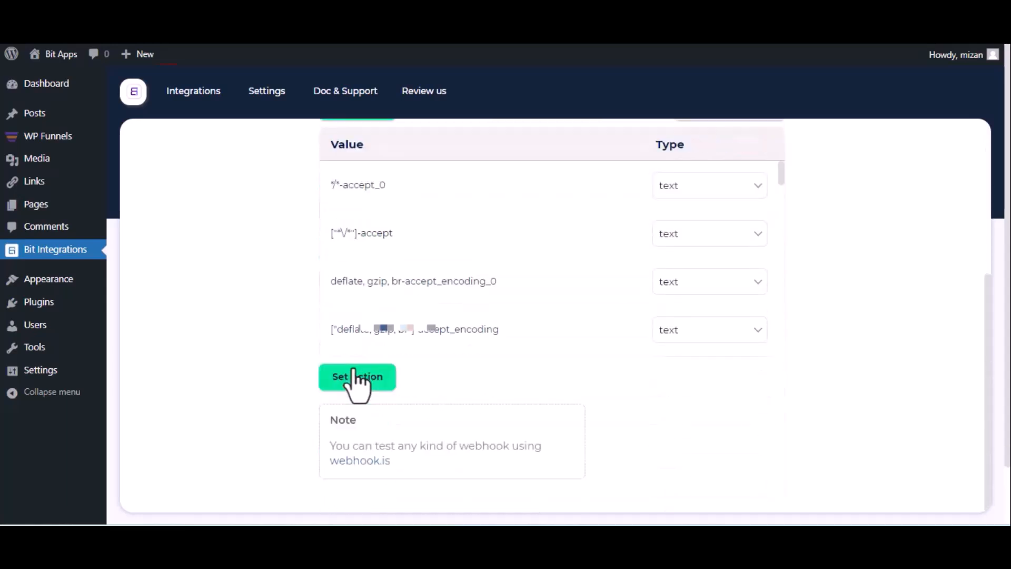
click(358, 377)
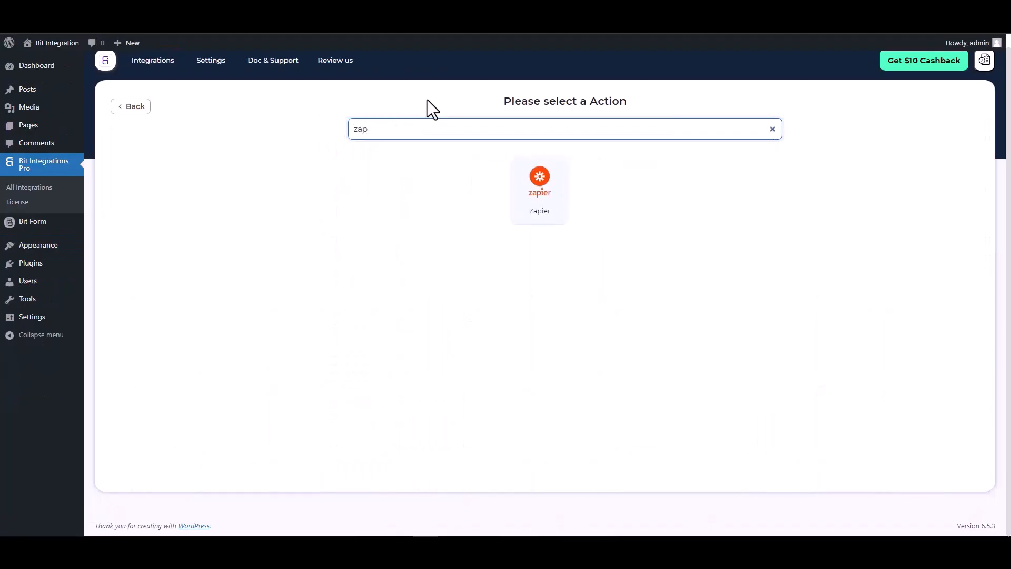
click(535, 196)
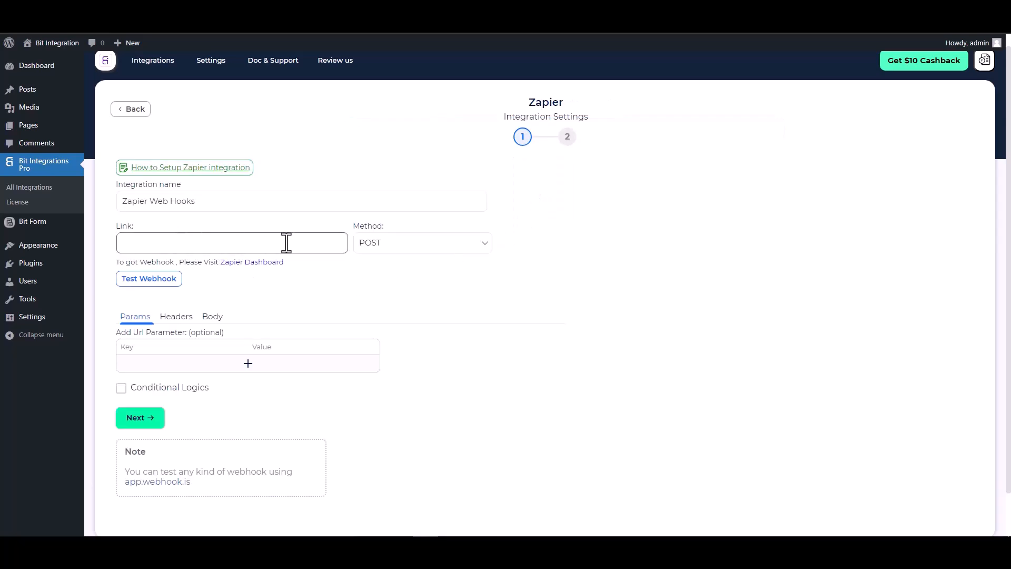
Start a new Zap in Zapier with Webhooks by Zapier as the trigger app.
click(178, 24)
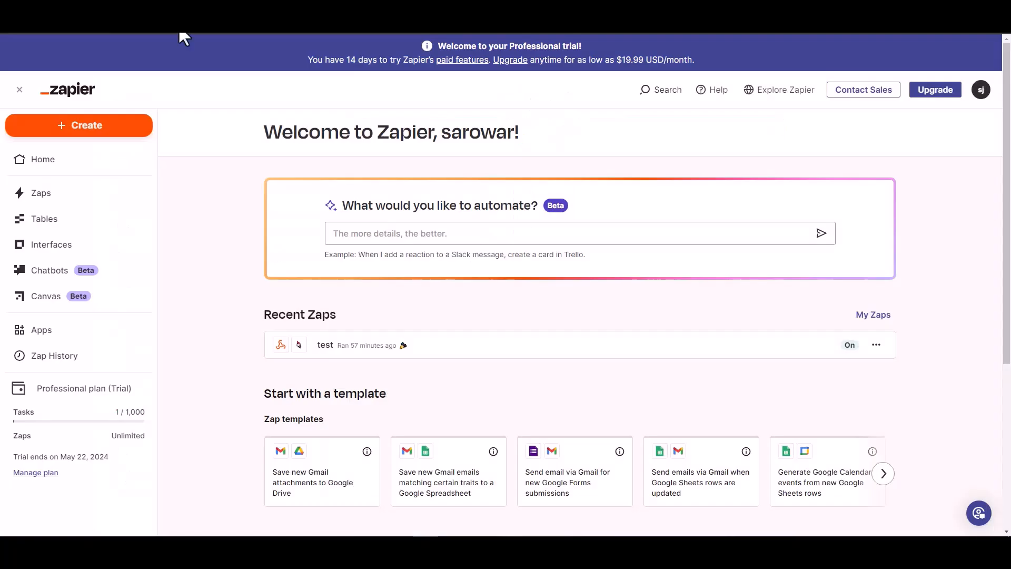
click(94, 132)
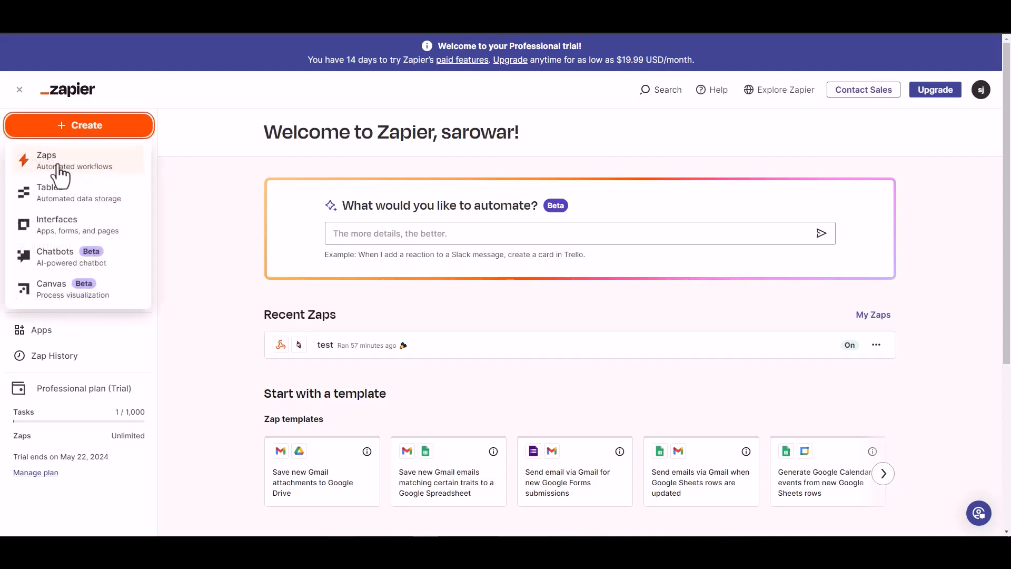
click(79, 168)
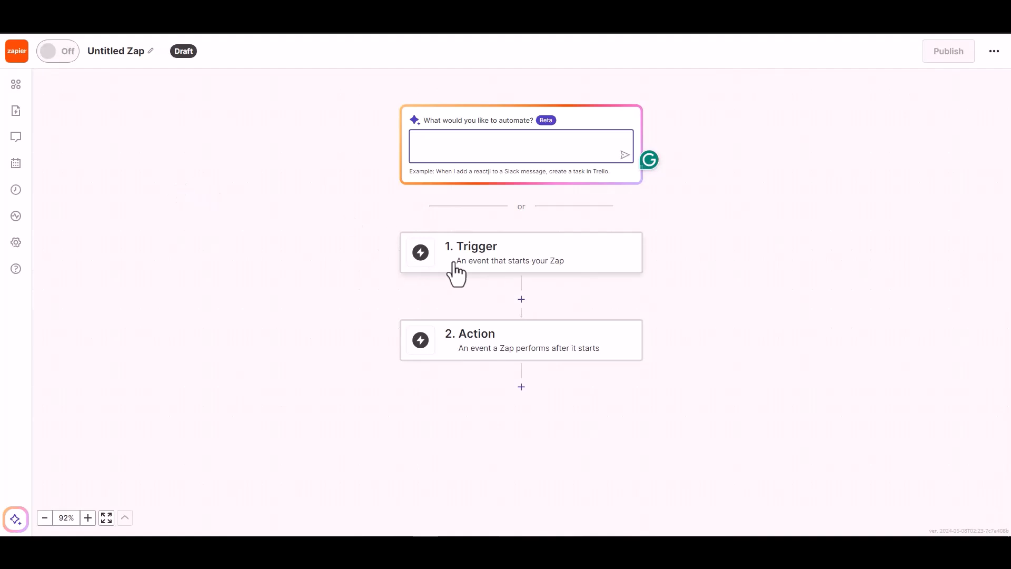
click(492, 261)
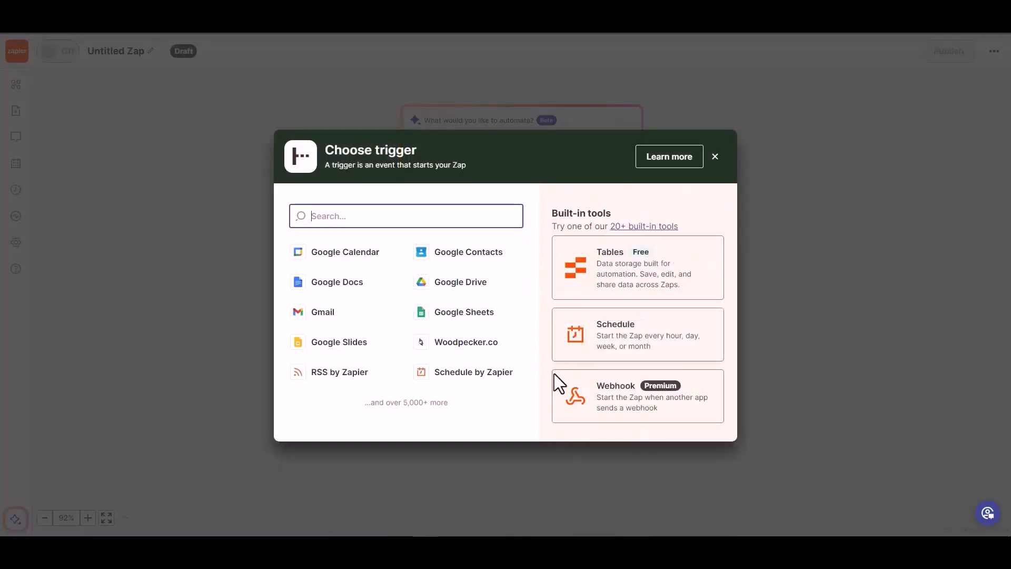
click(616, 406)
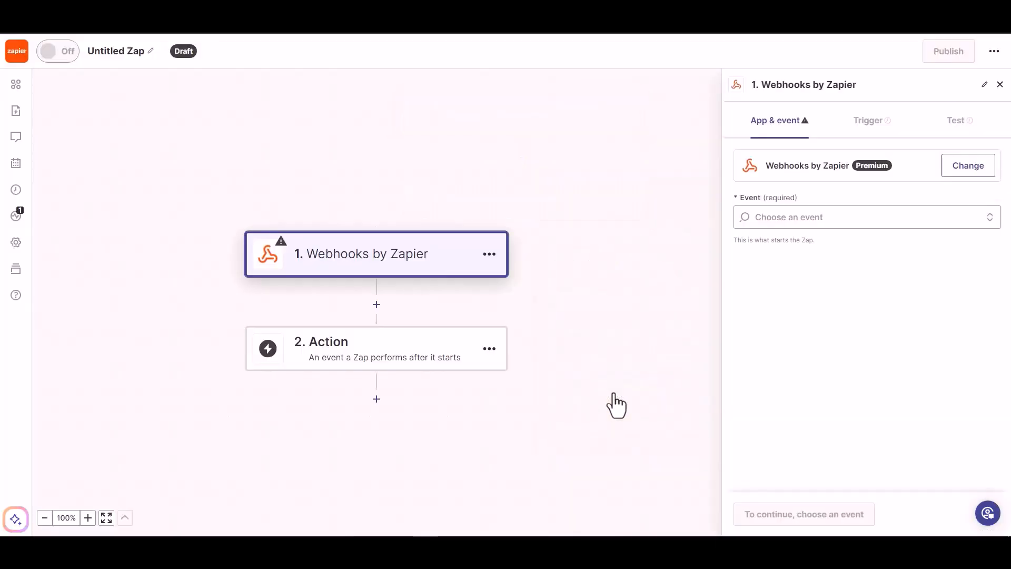
Set the trigger event to Catch Hook, confirm it, and copy the Zap's webhook URL.
click(814, 220)
click(810, 266)
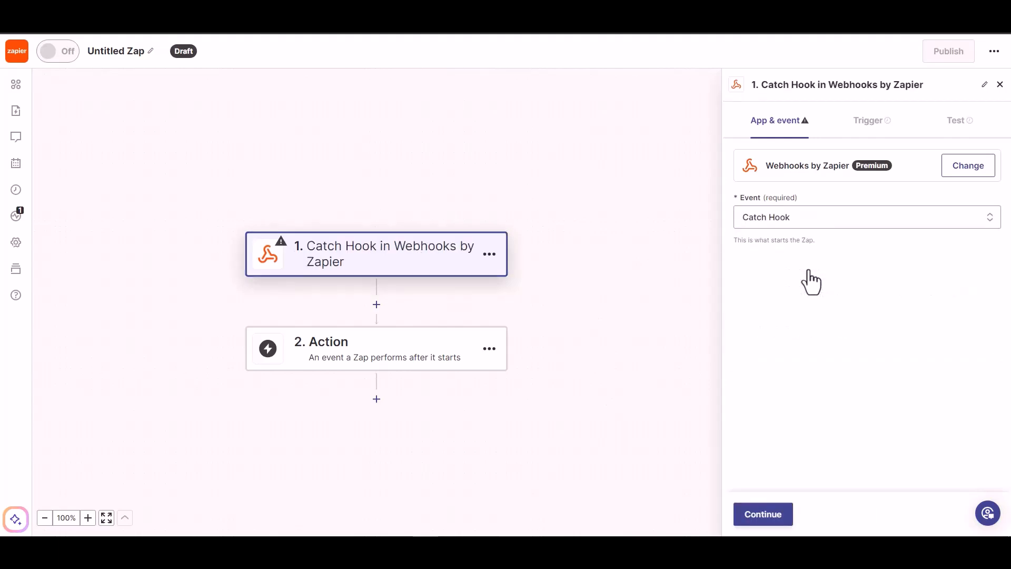
click(764, 515)
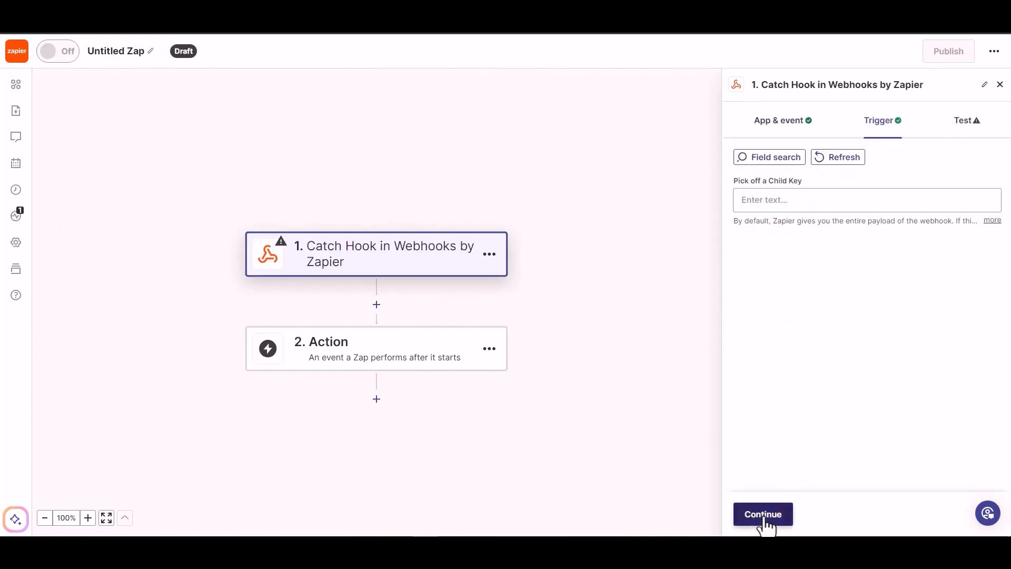
click(763, 516)
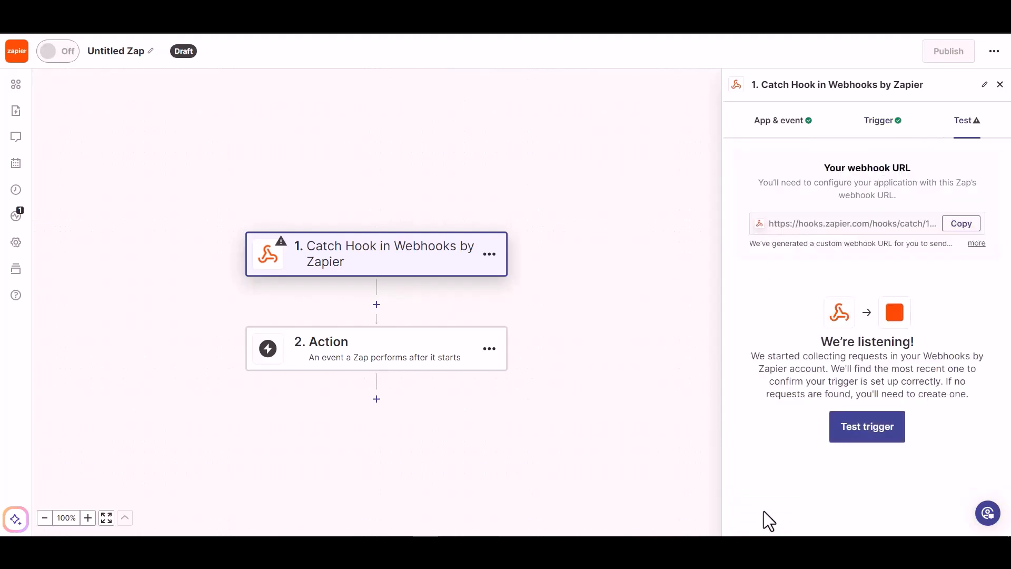
click(960, 225)
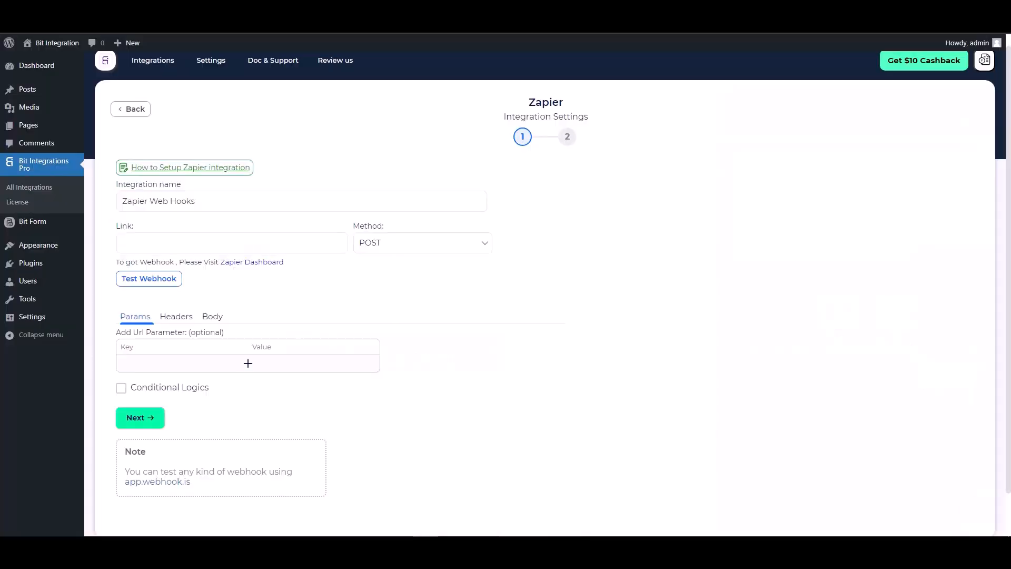
click(188, 242)
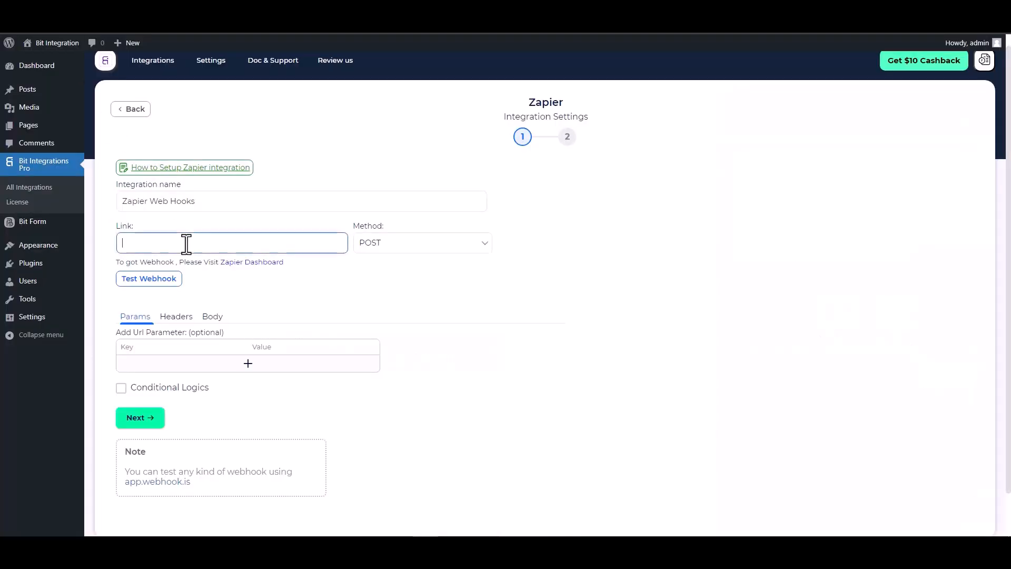
Paste the Zapier webhook URL into Link and send all form data as application/json.
key(ctrl+v)
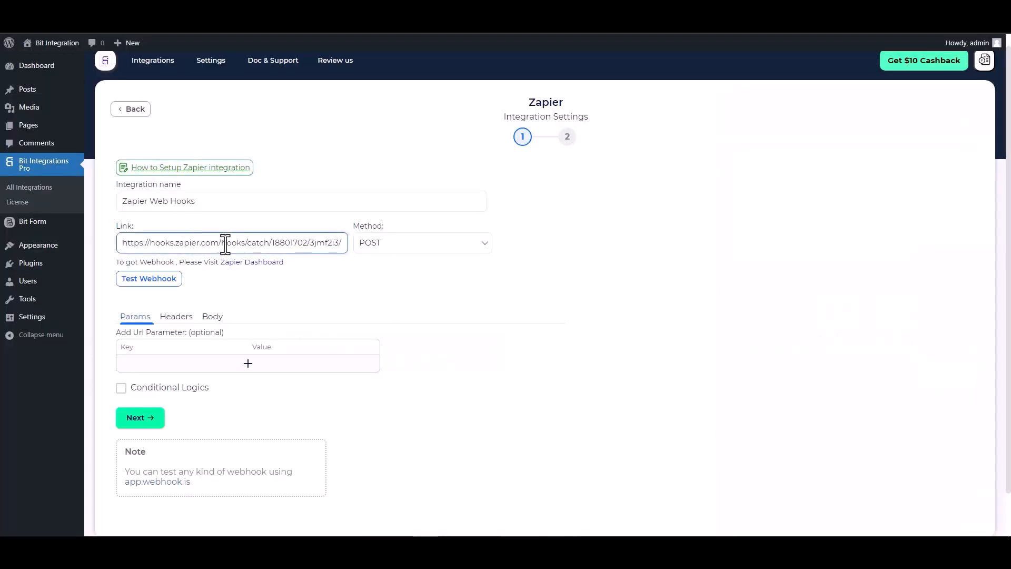
click(211, 317)
click(169, 343)
scroll(187, 349, down, 2)
click(248, 283)
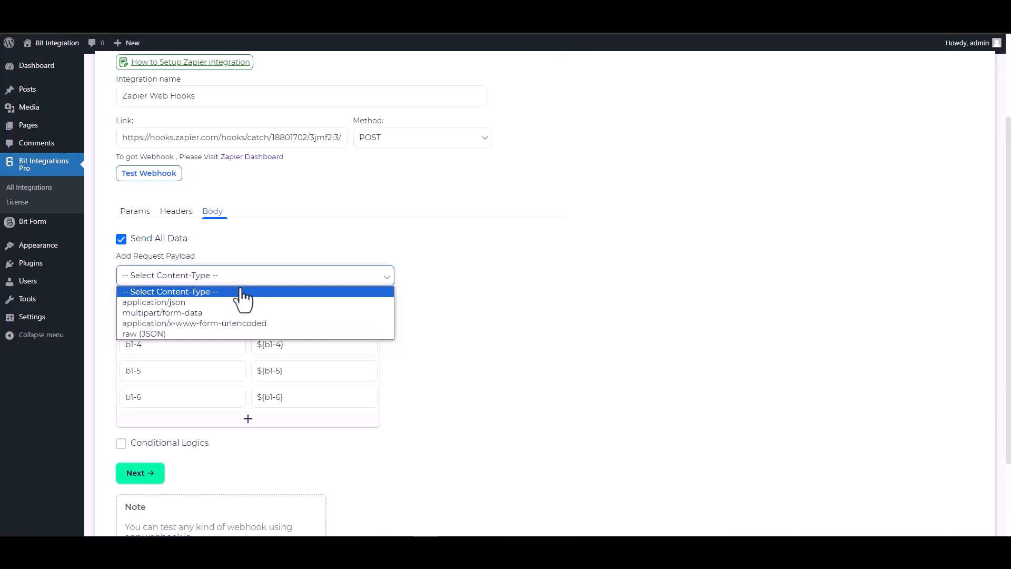
click(190, 305)
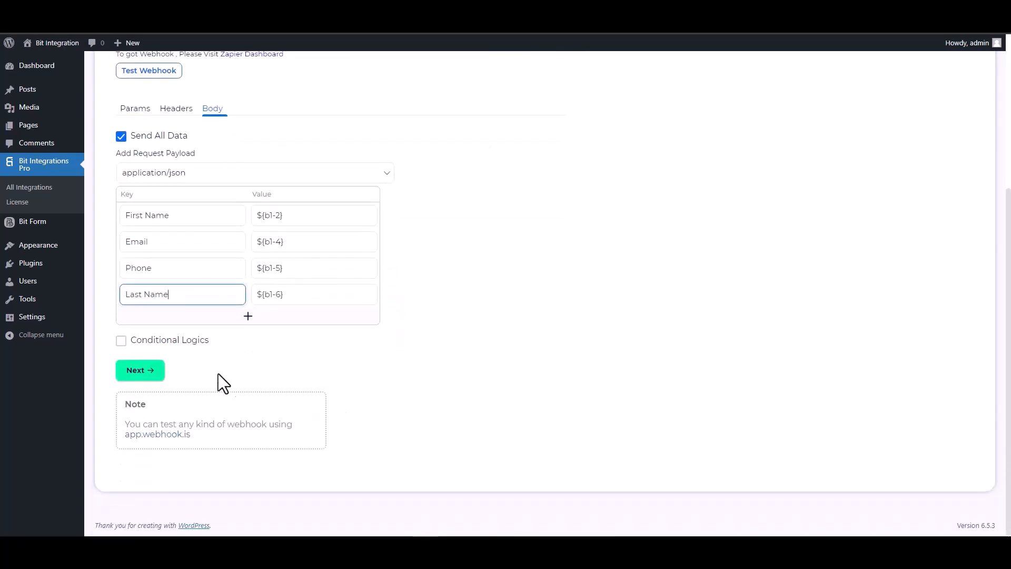
Leave conditional logic off, run the webhook test, then Finish & Save the integration.
click(141, 341)
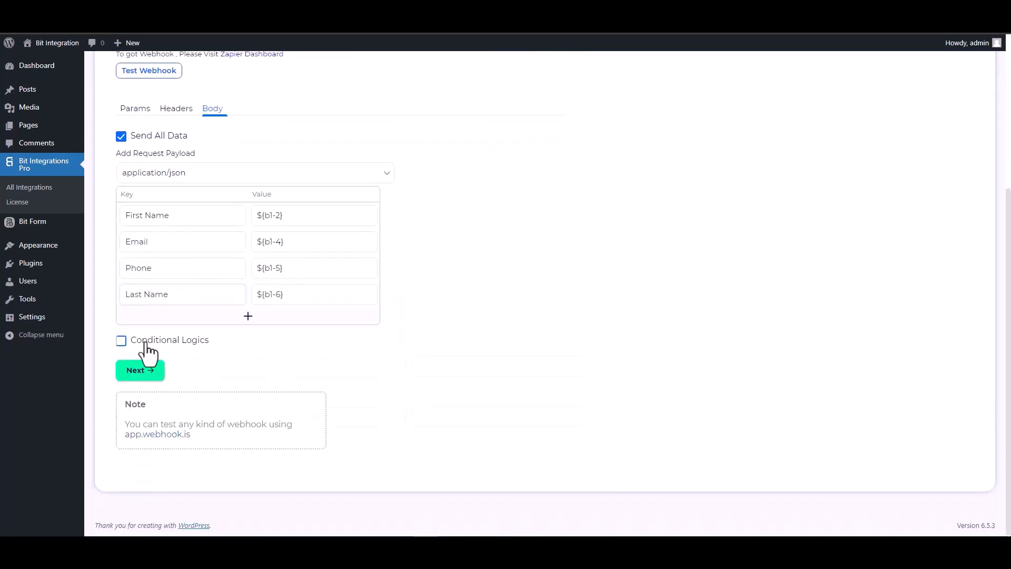
scroll(372, 390, down, 2)
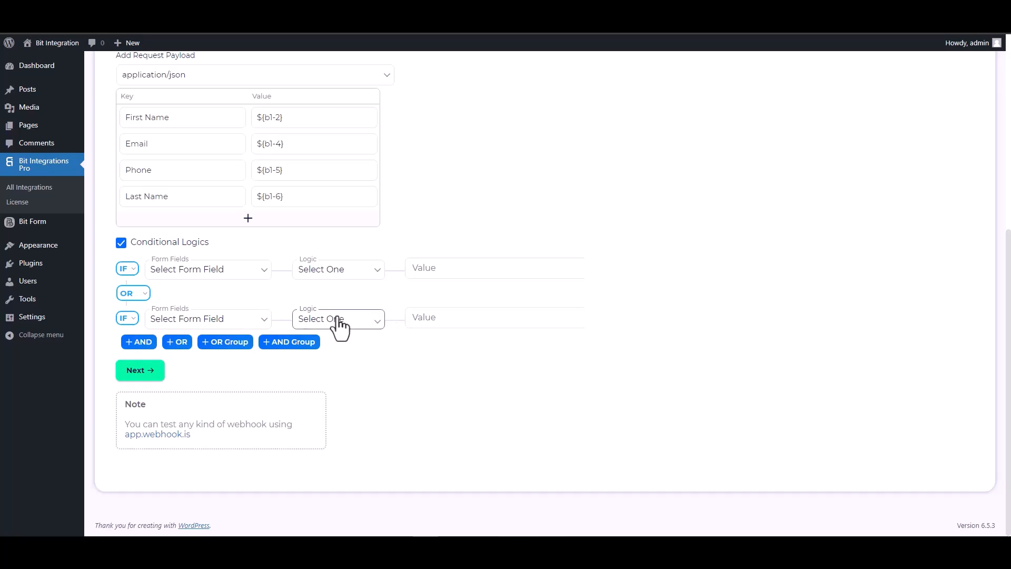
click(121, 243)
scroll(421, 303, up, 5)
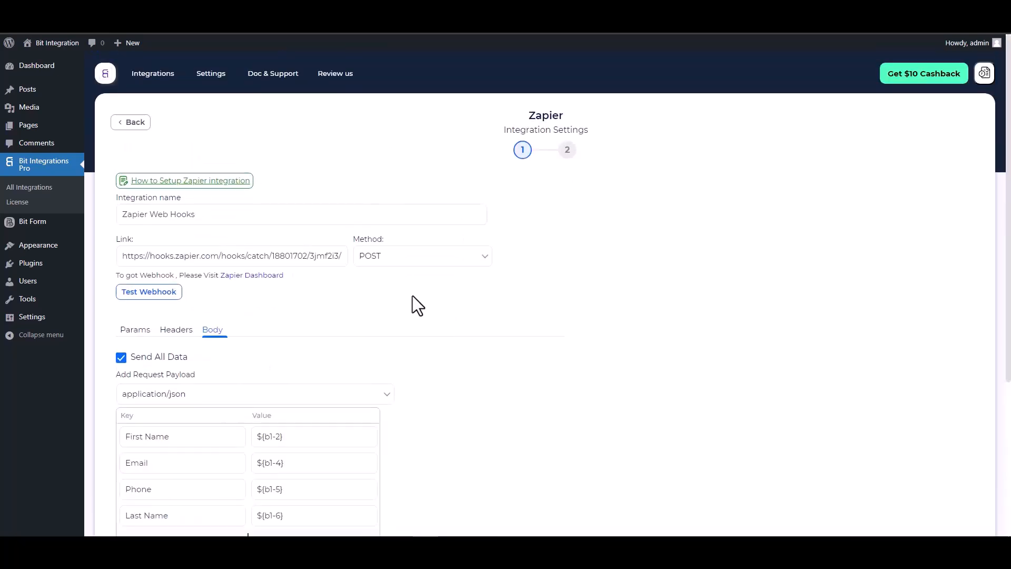
click(149, 292)
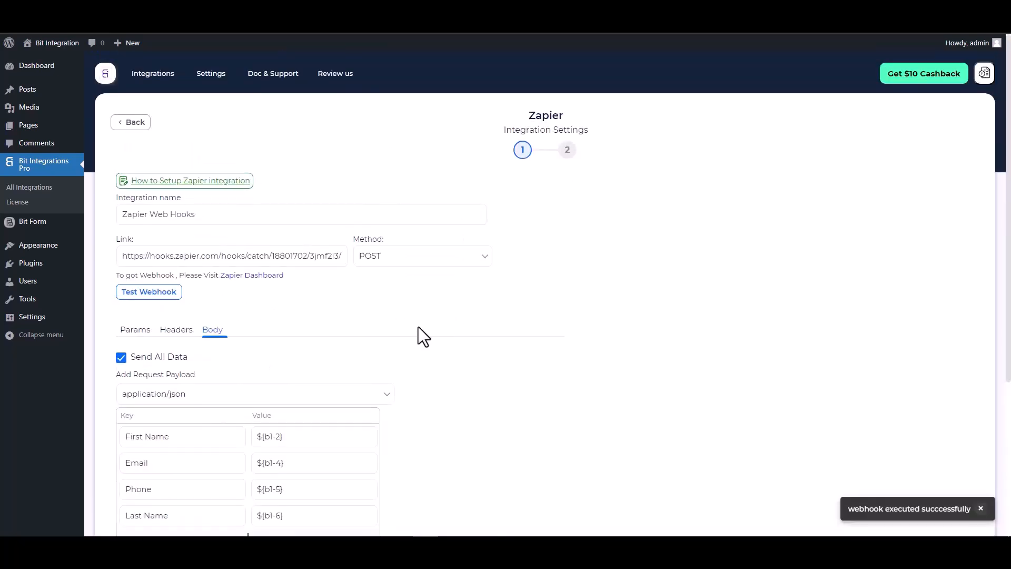
scroll(418, 327, down, 1)
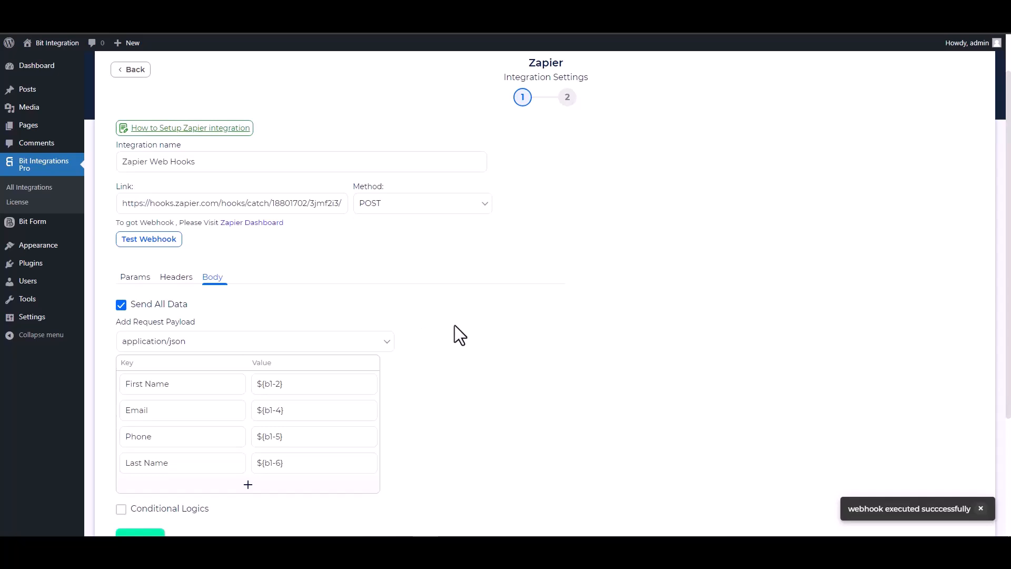
scroll(316, 389, down, 1)
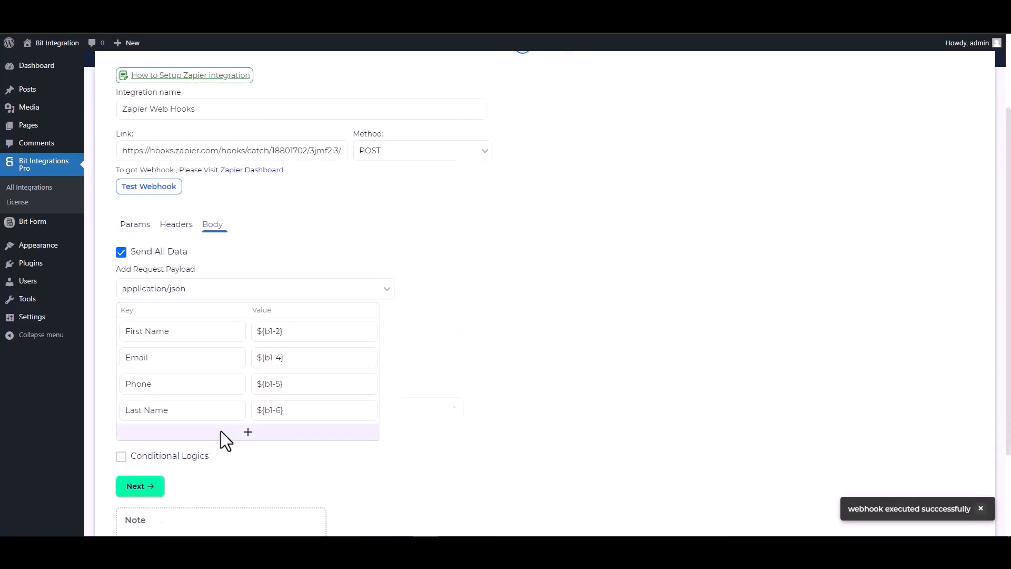
click(154, 485)
click(542, 215)
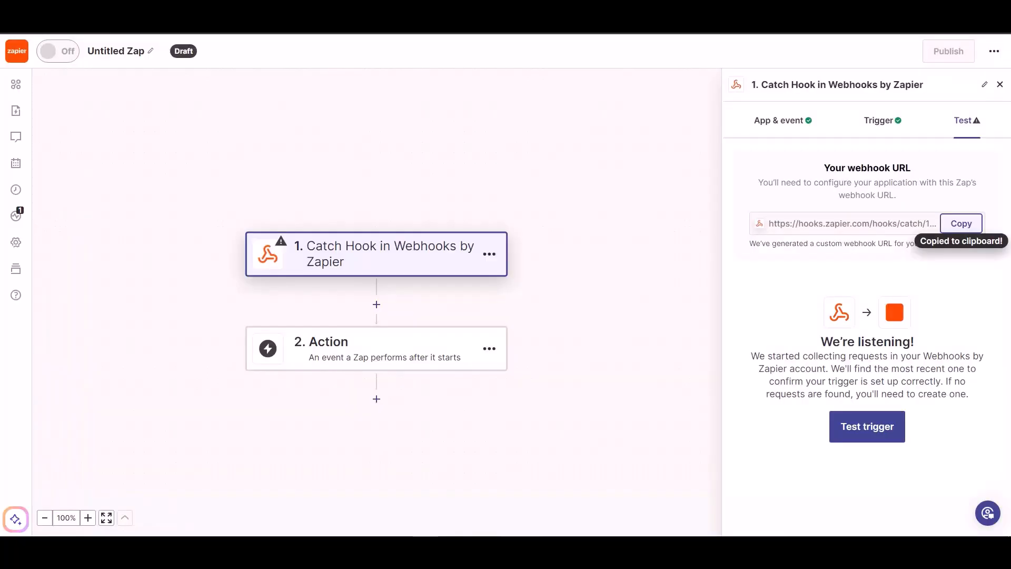
Test the Catch Hook trigger and continue with request A's First Name, Email, Phone and Last Name.
click(856, 431)
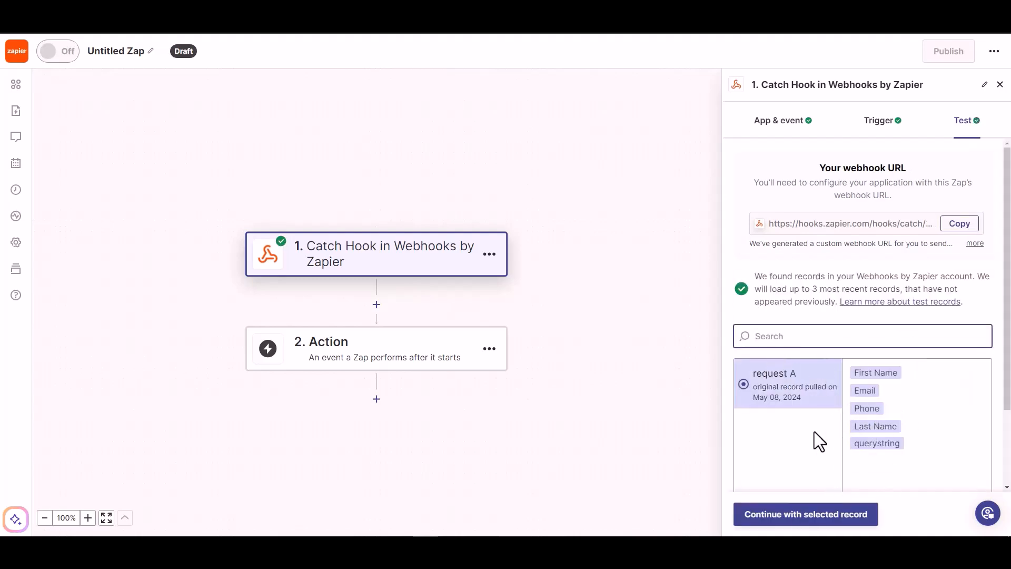
click(813, 521)
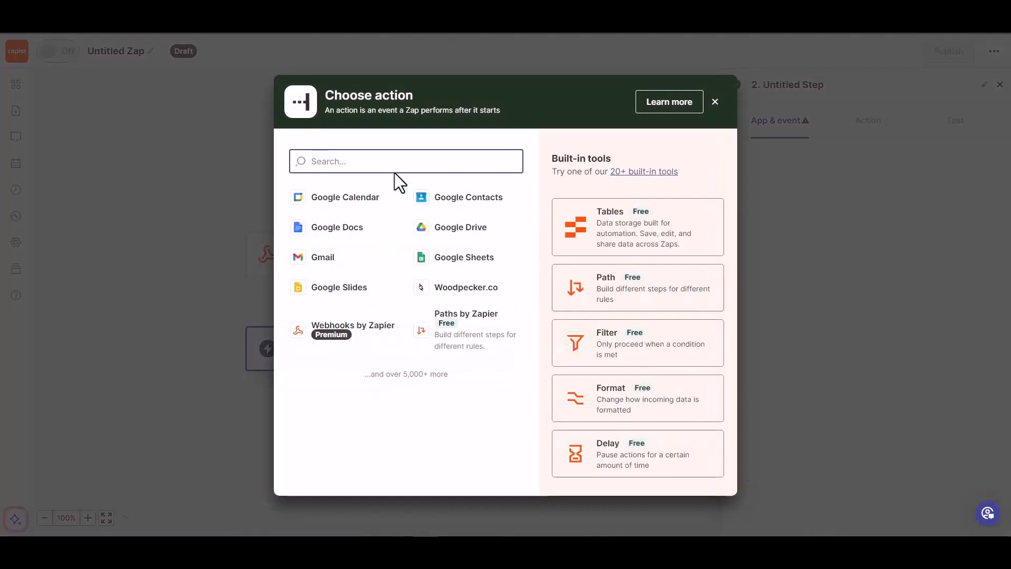
Add Woodpecker.co Create/Update Prospect as the action and continue with the connected account.
text(wood)
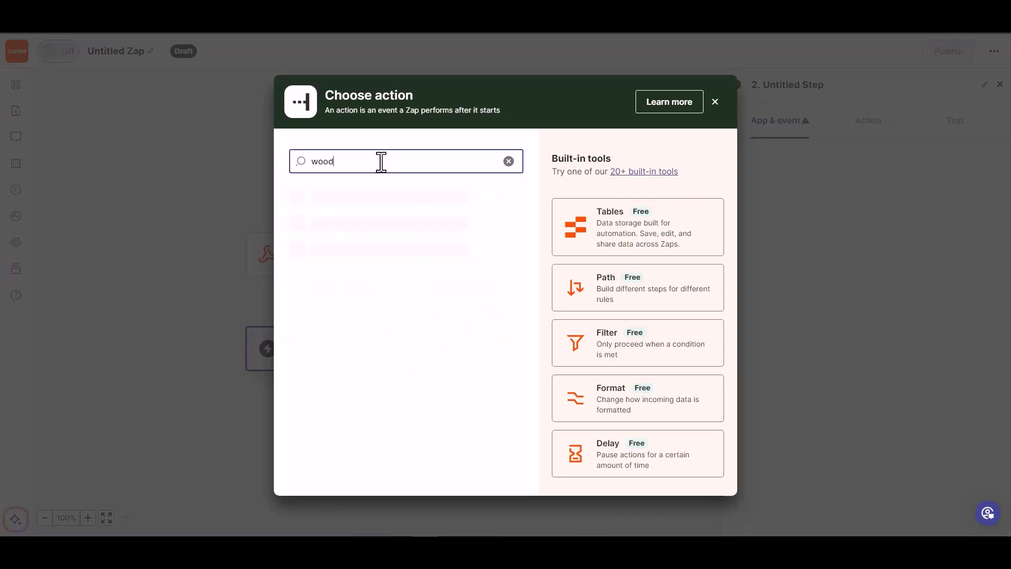
click(363, 204)
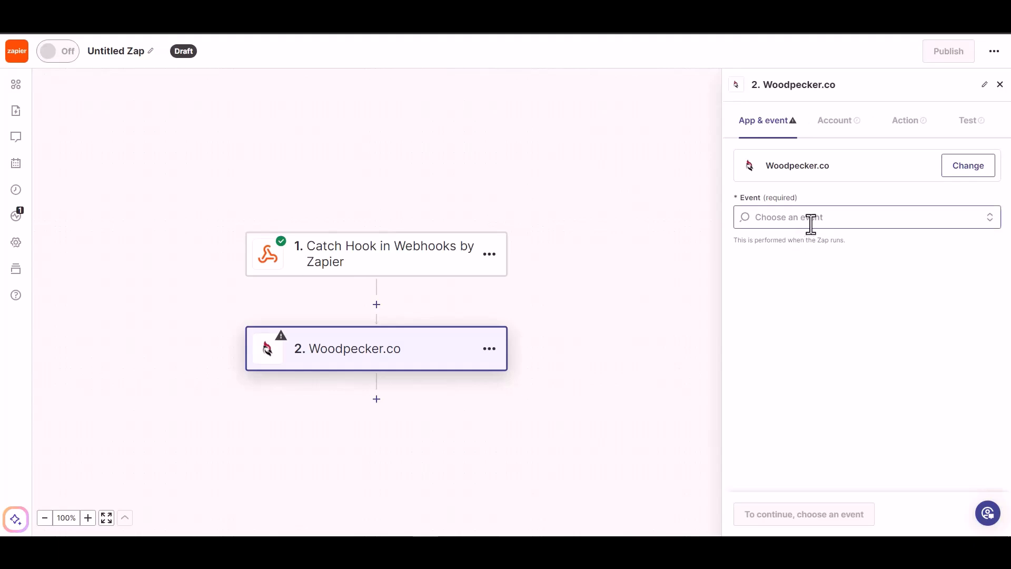
click(810, 219)
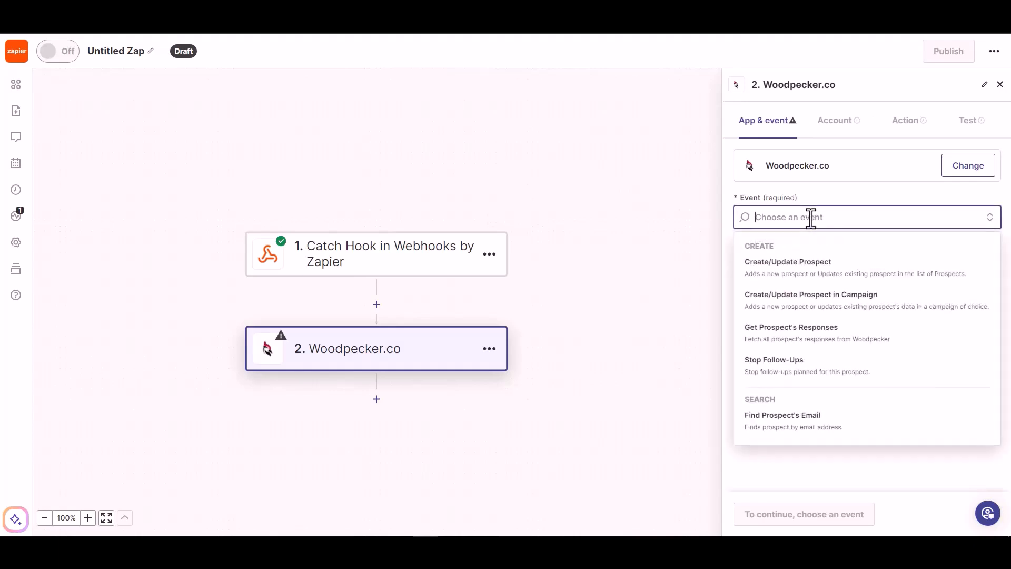
click(812, 267)
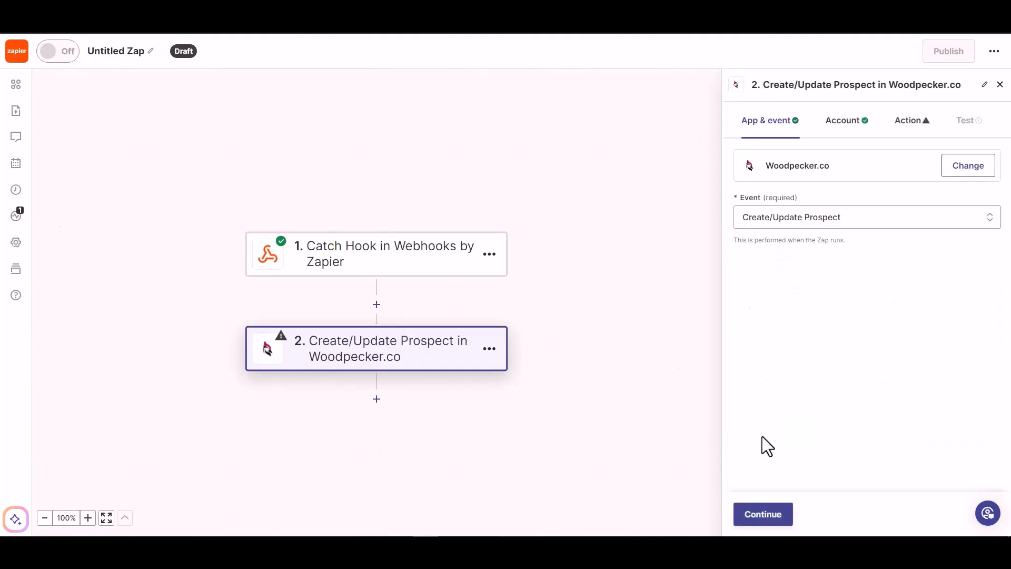
click(759, 516)
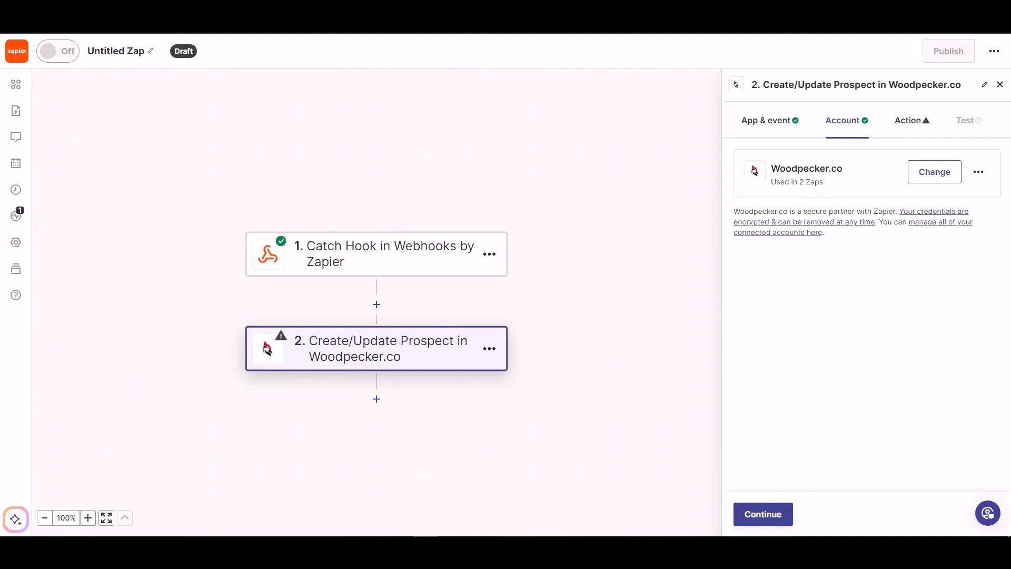
click(758, 517)
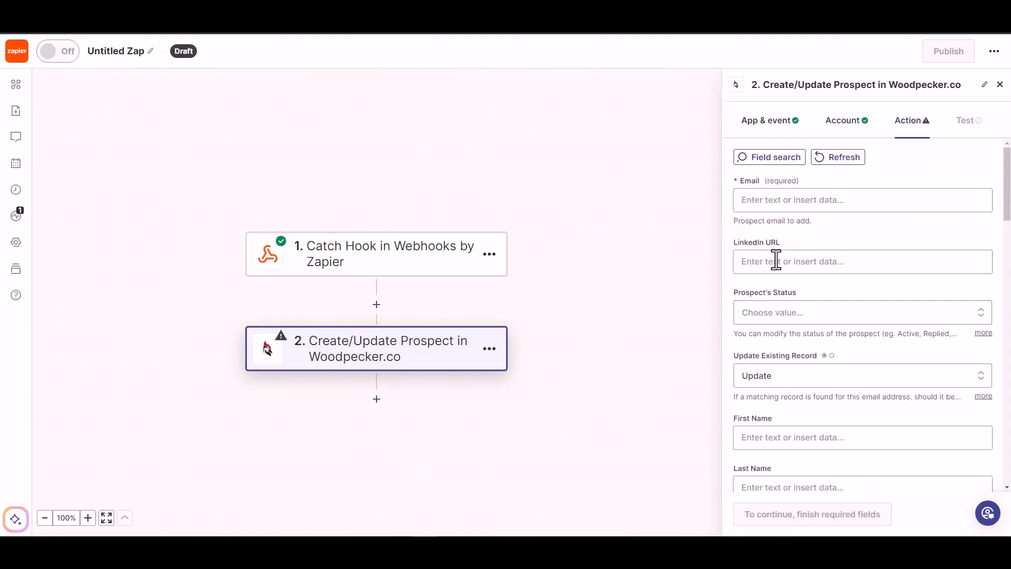
Map the webhook Email into the prospect's Email and set Prospect's Status to ACTIVE.
click(789, 200)
click(782, 323)
click(886, 172)
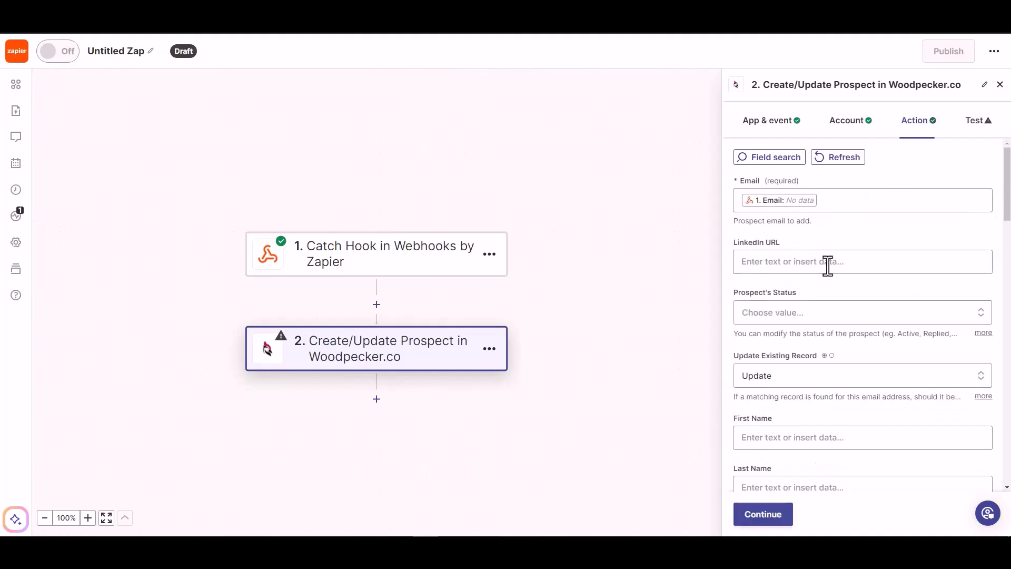
click(796, 315)
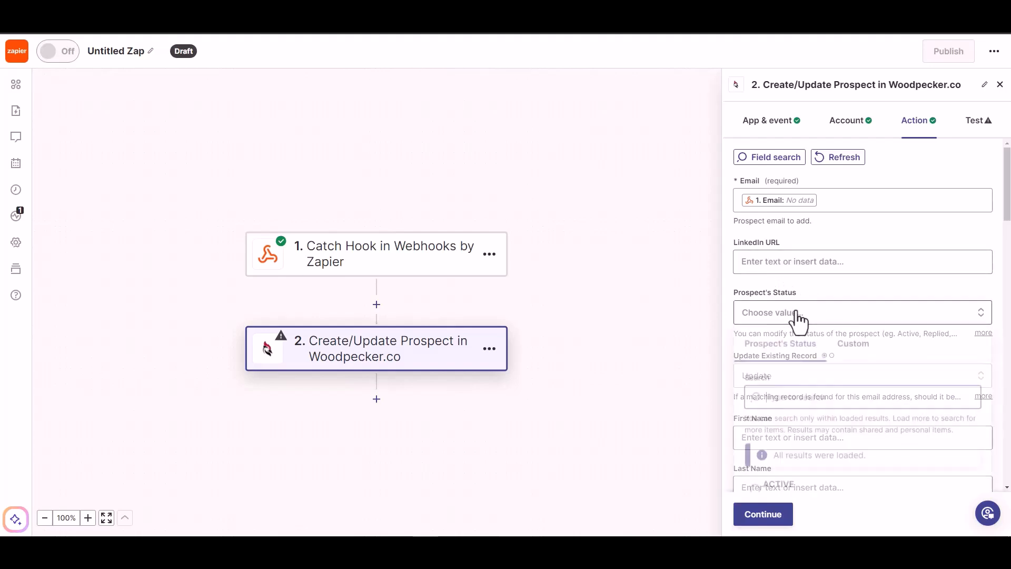
click(801, 263)
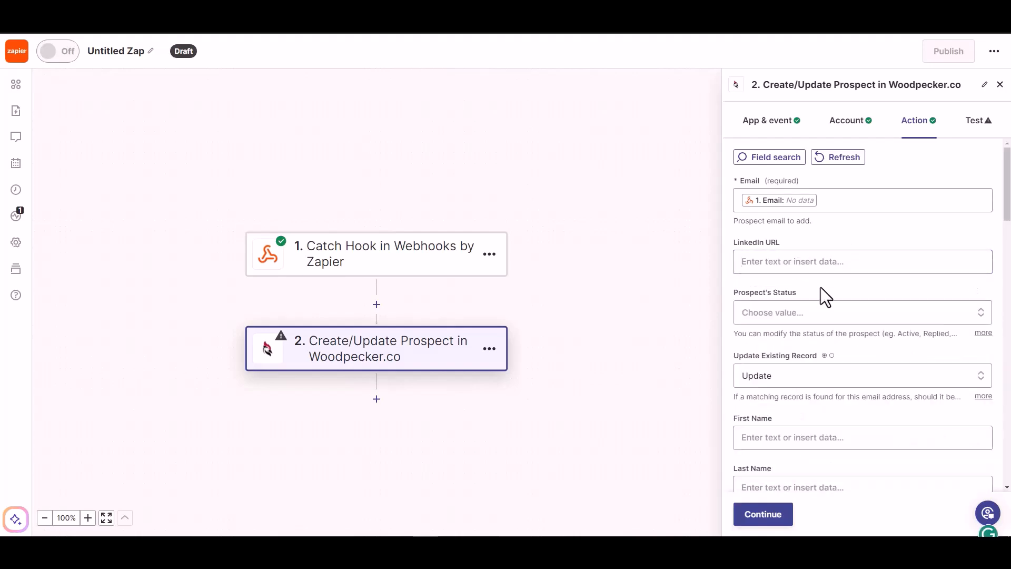
scroll(821, 287, down, 1)
click(834, 266)
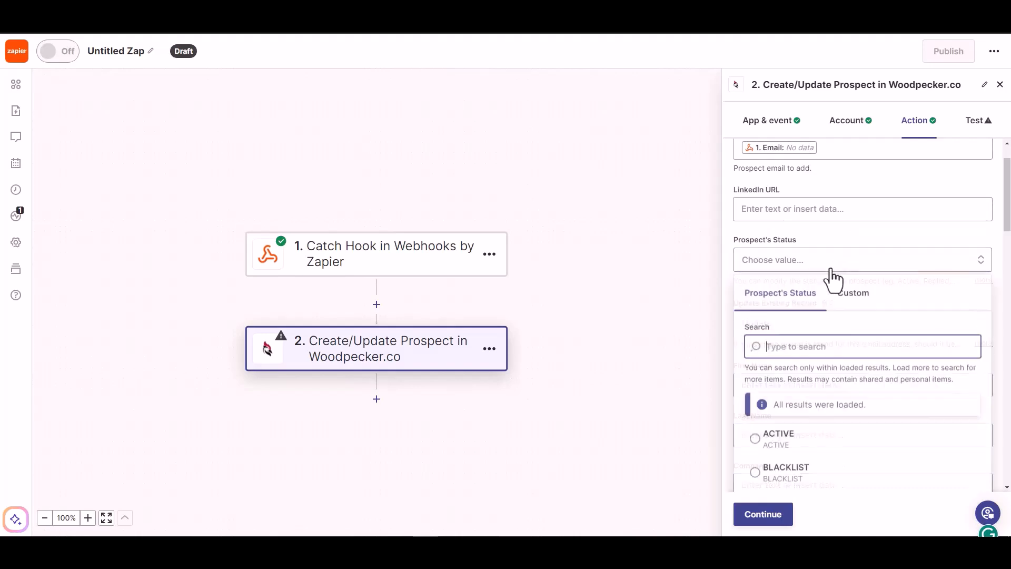
click(774, 435)
scroll(807, 344, down, 1)
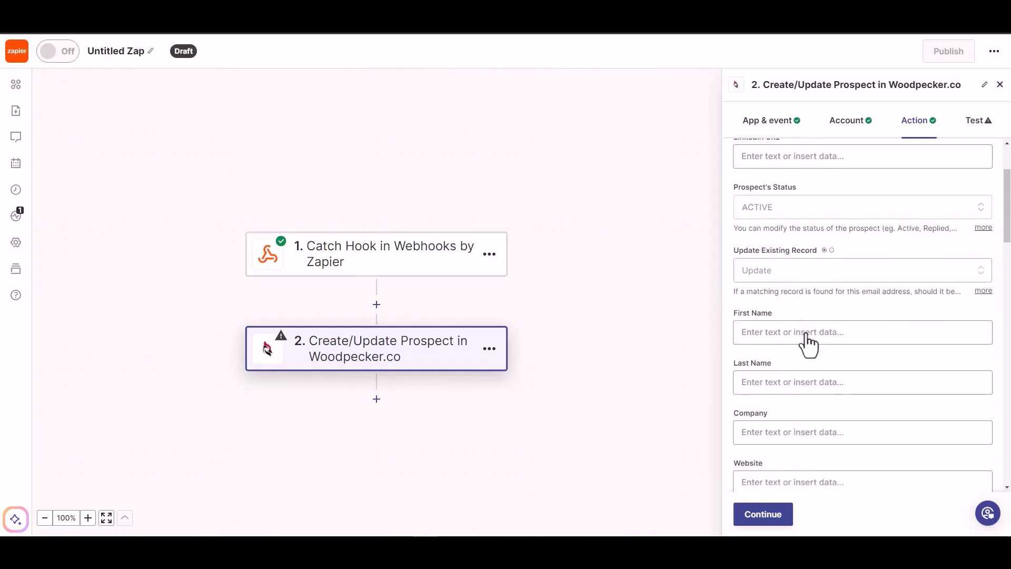
Map the webhook First Name and Last Name into the prospect's name fields.
click(796, 333)
click(788, 475)
click(844, 308)
scroll(845, 304, down, 2)
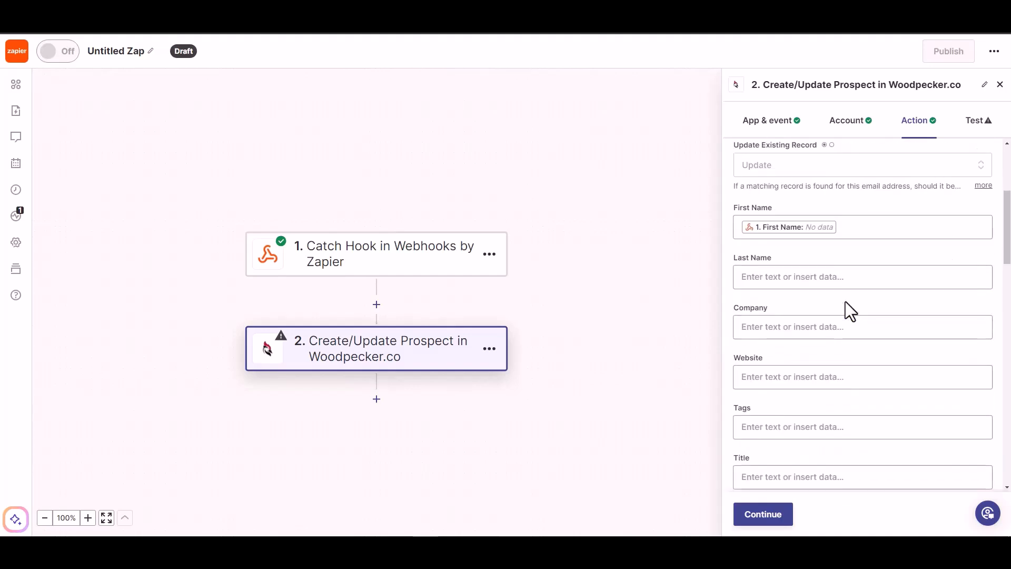
click(828, 280)
click(784, 444)
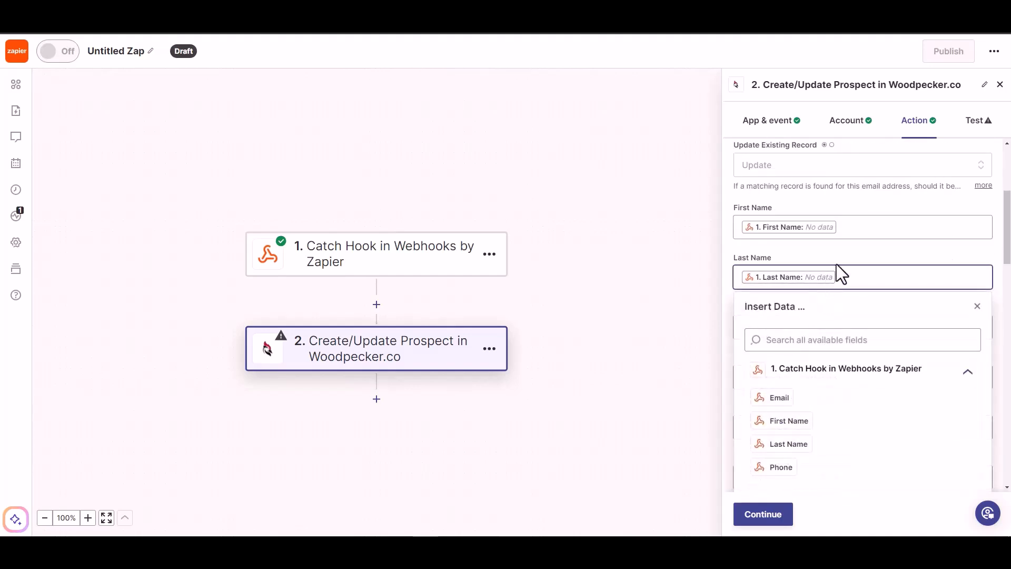
click(838, 266)
Map the webhook Phone into the prospect's Phone and continue to the step test.
scroll(841, 267, down, 1)
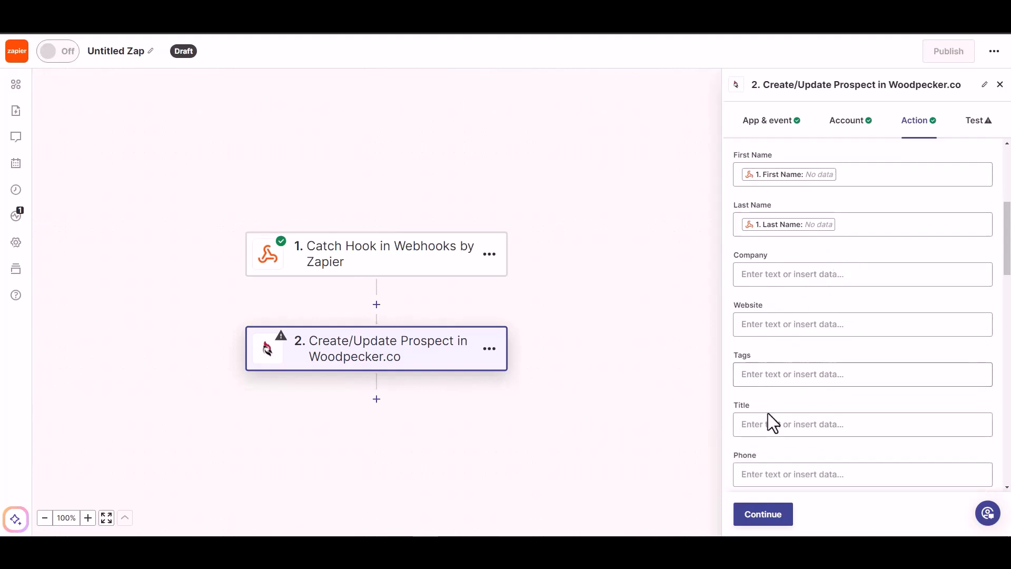
scroll(785, 421, down, 1)
click(793, 423)
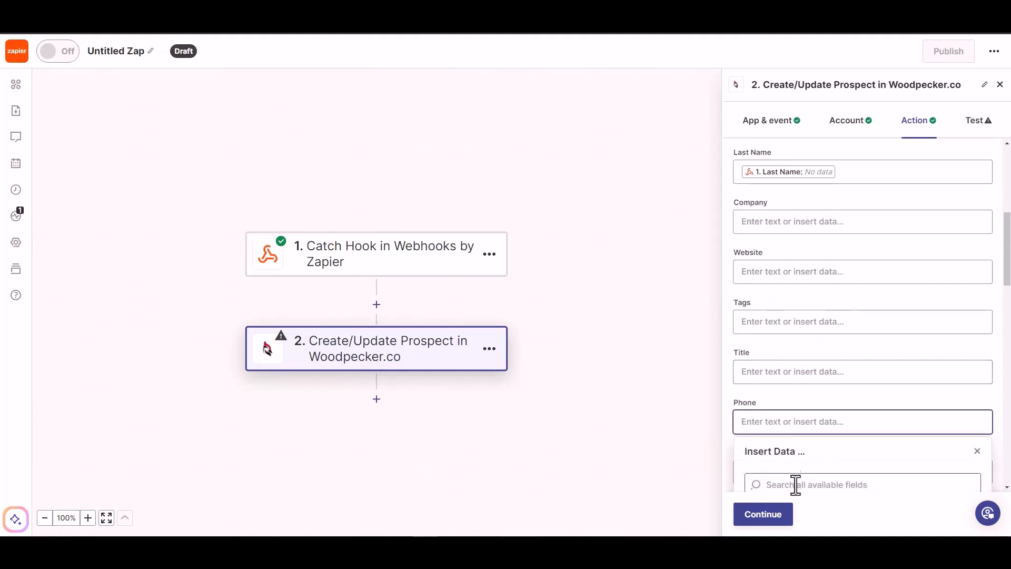
scroll(817, 447, down, 3)
click(788, 456)
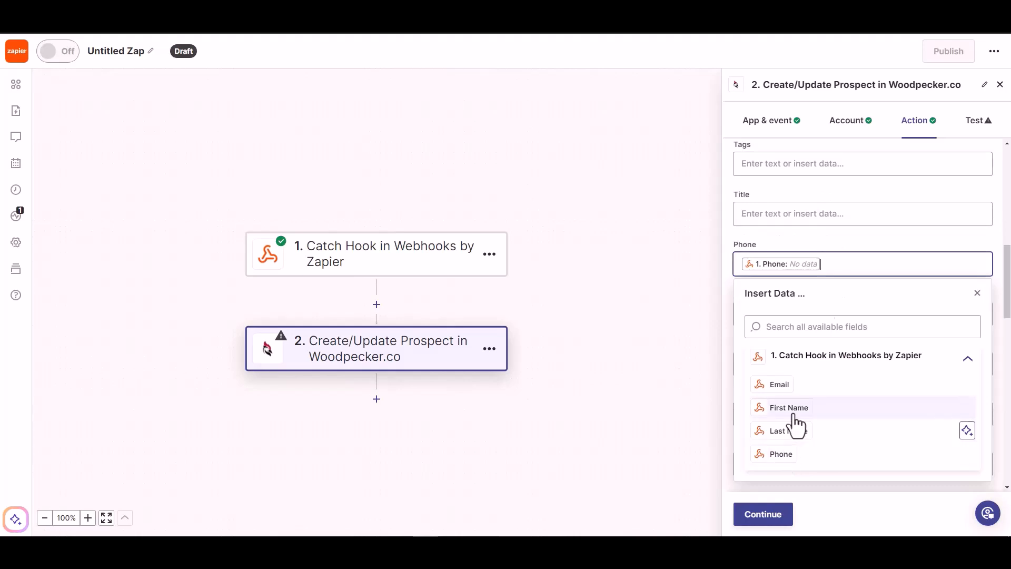
click(827, 233)
scroll(783, 368, down, 5)
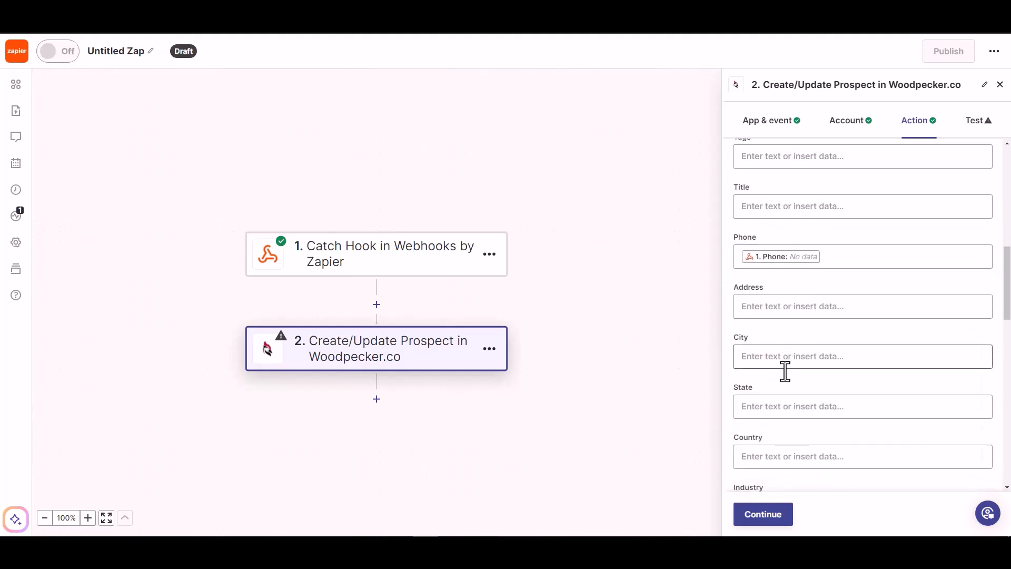
click(762, 512)
Test the Woodpecker step, publish the Zap, and rename it to 'Bit Integrations'.
click(774, 516)
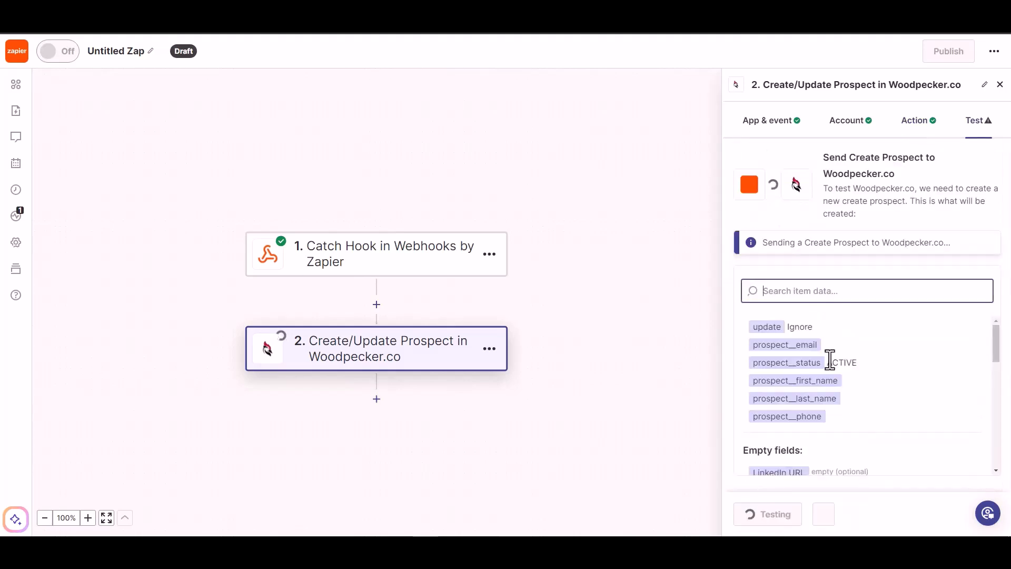
click(830, 521)
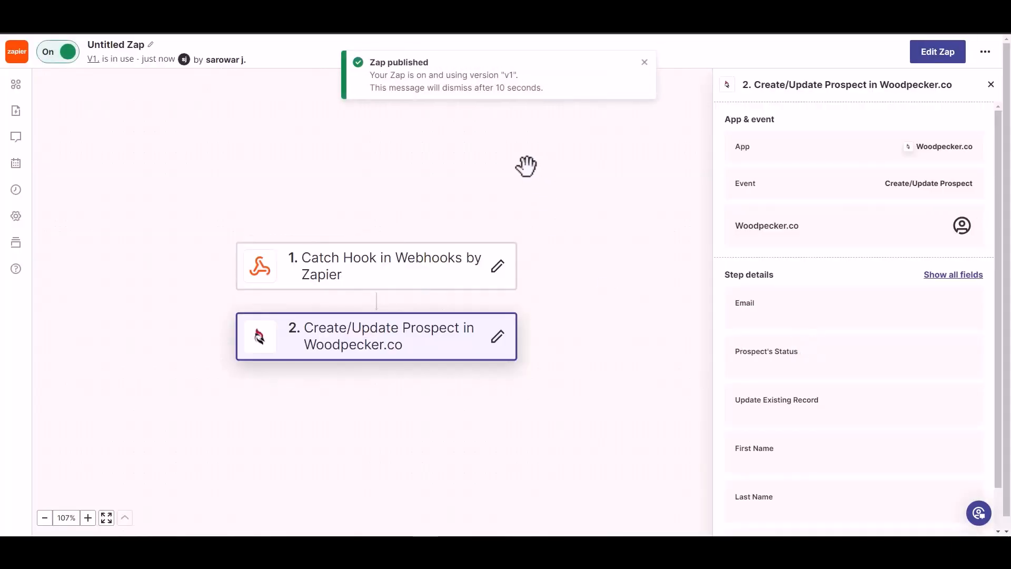
click(123, 46)
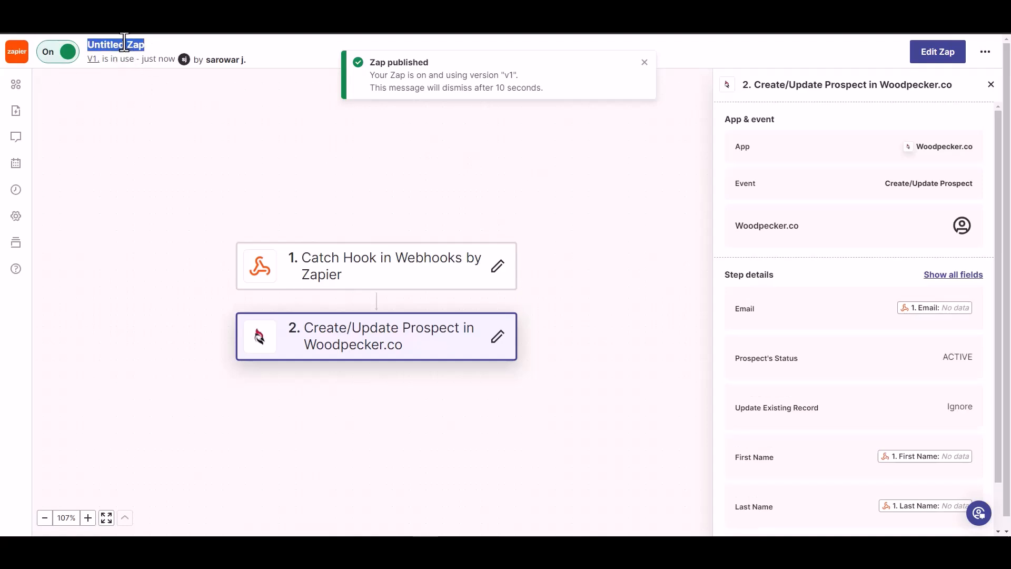
text(Bit Integrations)
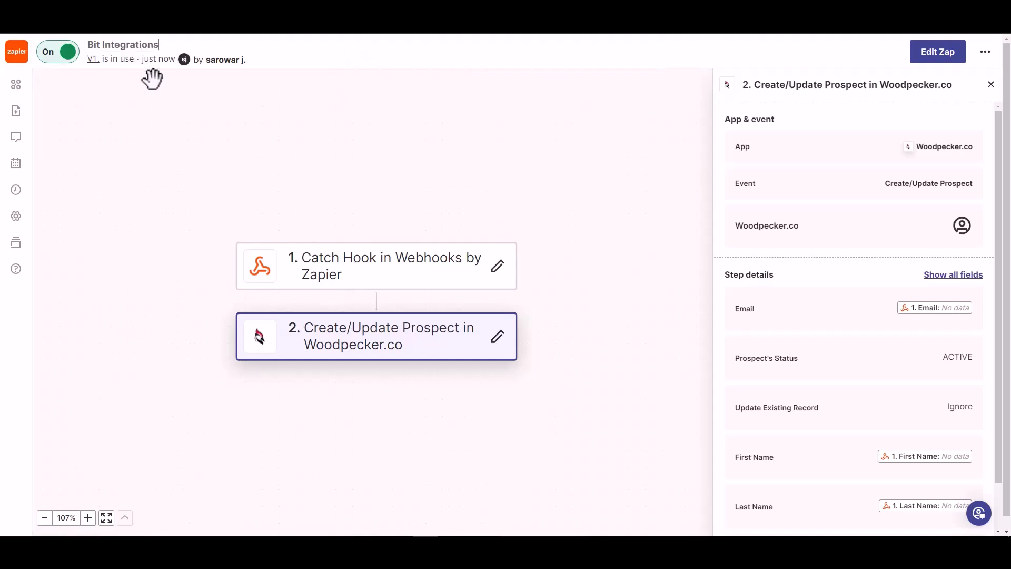
click(181, 101)
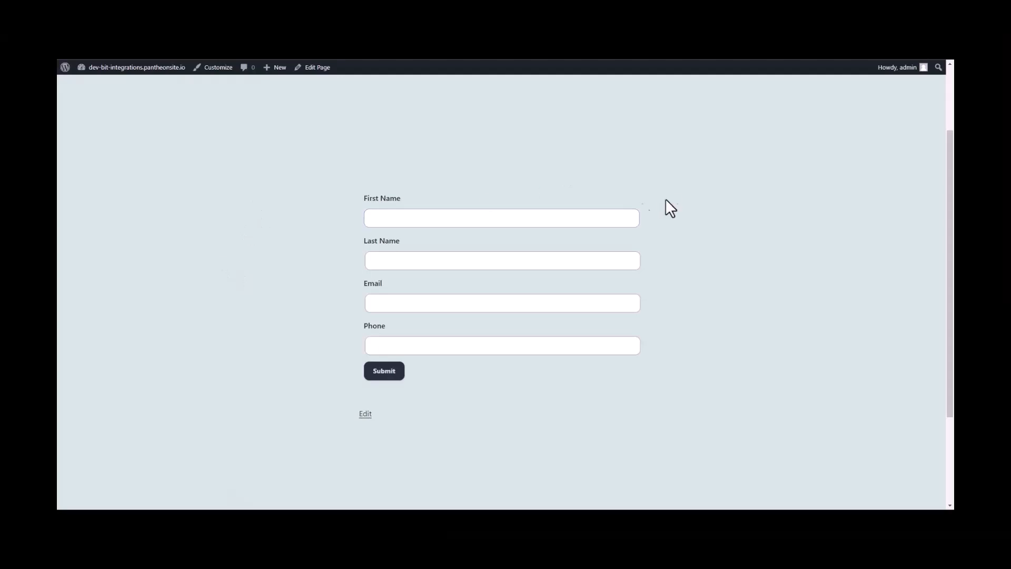
Submit the opt-in form with first name 'Bit', last name 'Integrations', a test e-mail and phone number.
click(461, 218)
text(Bit)
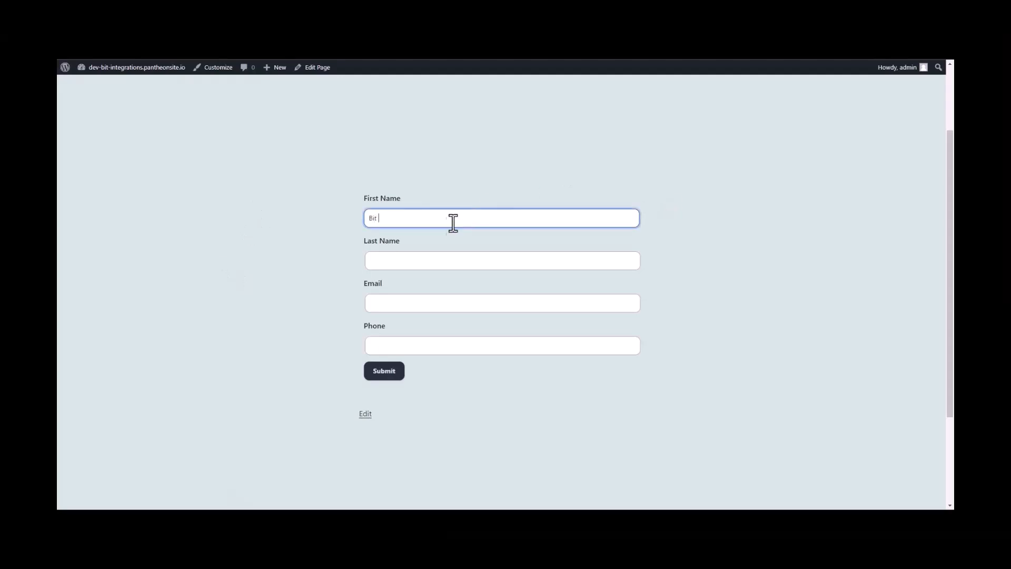
key(Tab)
text(Integrations)
click(388, 304)
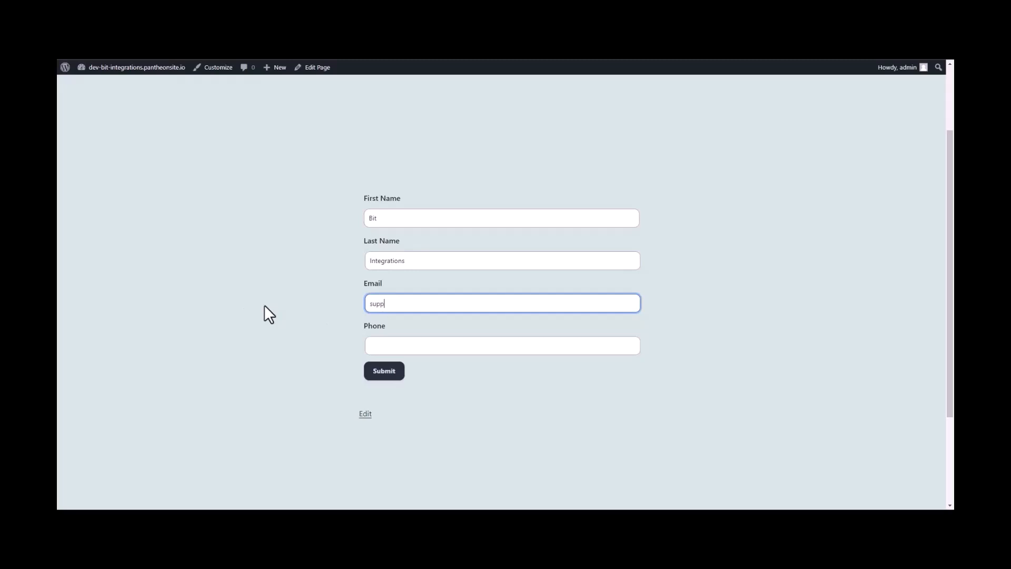
click(385, 345)
text(444555)
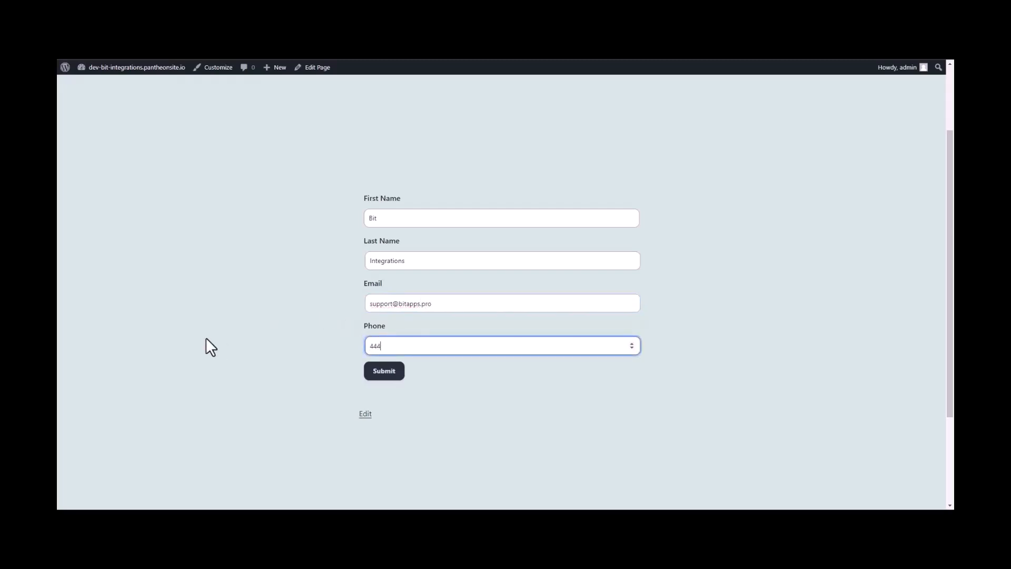
text(666)
click(386, 372)
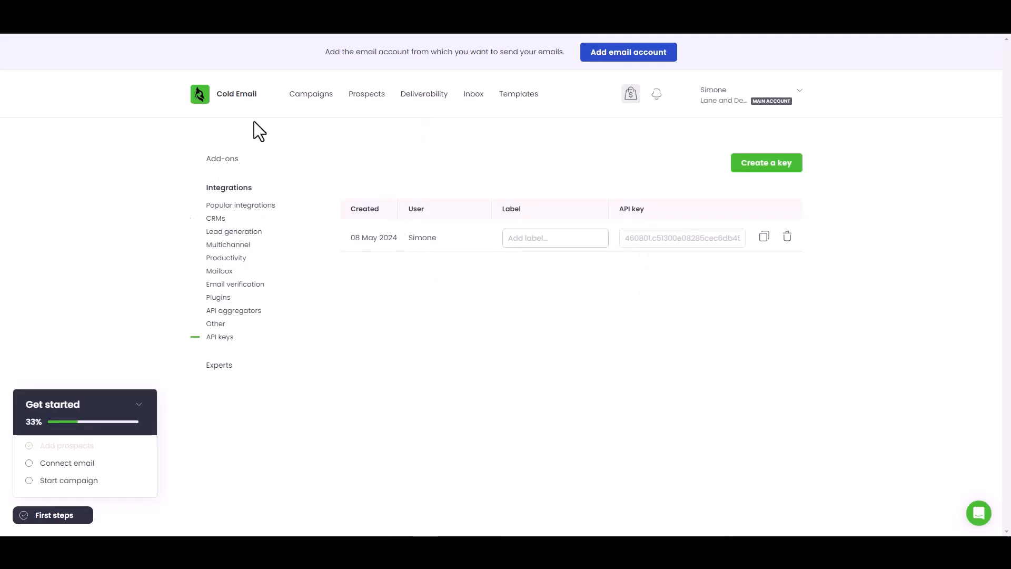
Open Woodpecker's Prospects list to find the new ACTIVE prospect Bit Integrations.
click(372, 97)
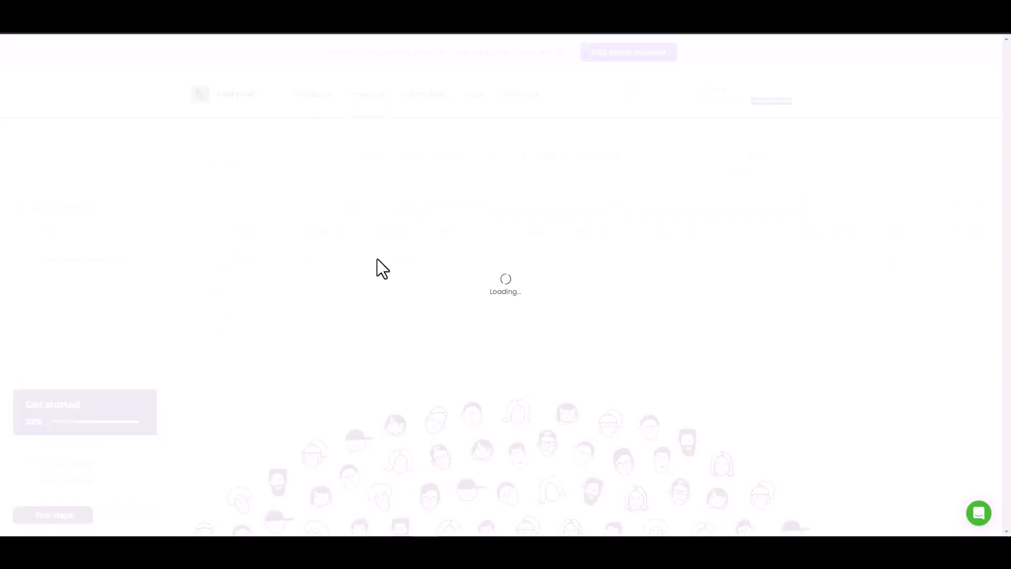